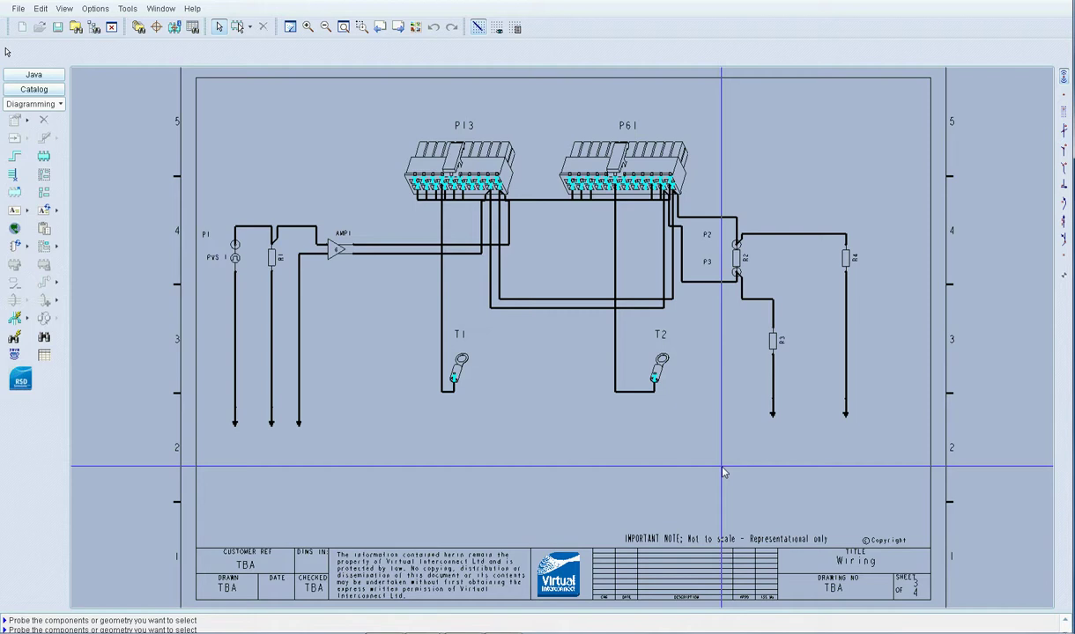
# Bundle the two blue wires between P13 and P61 into a Twisted_Pair cable
pyautogui.click(546, 302)
pyautogui.keyDown('ctrl'); pyautogui.click(516, 306); pyautogui.keyUp('ctrl')
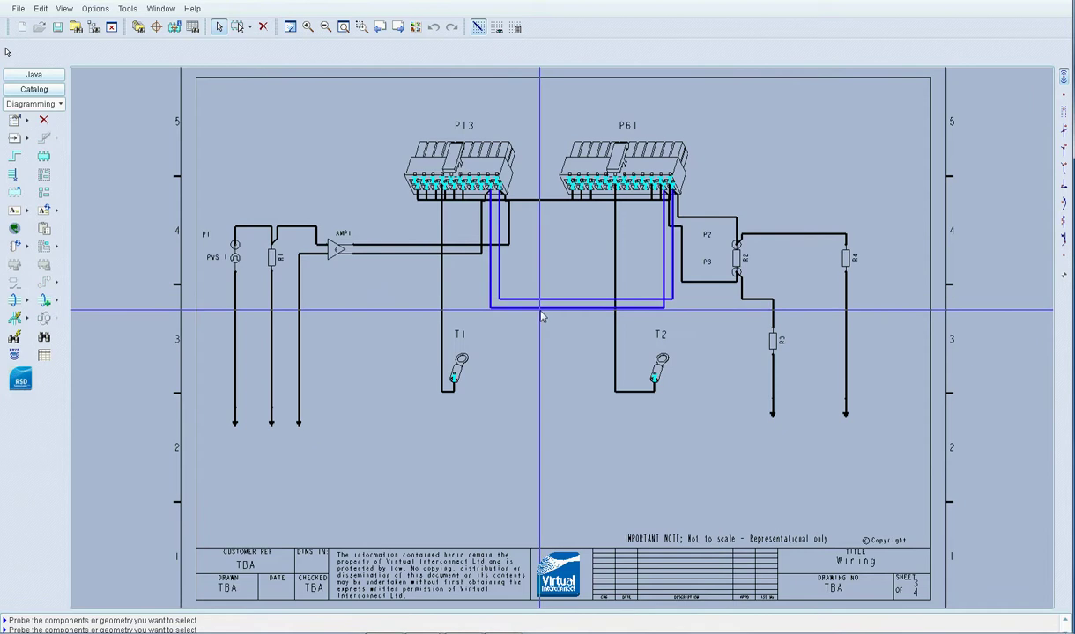
pyautogui.click(26, 301)
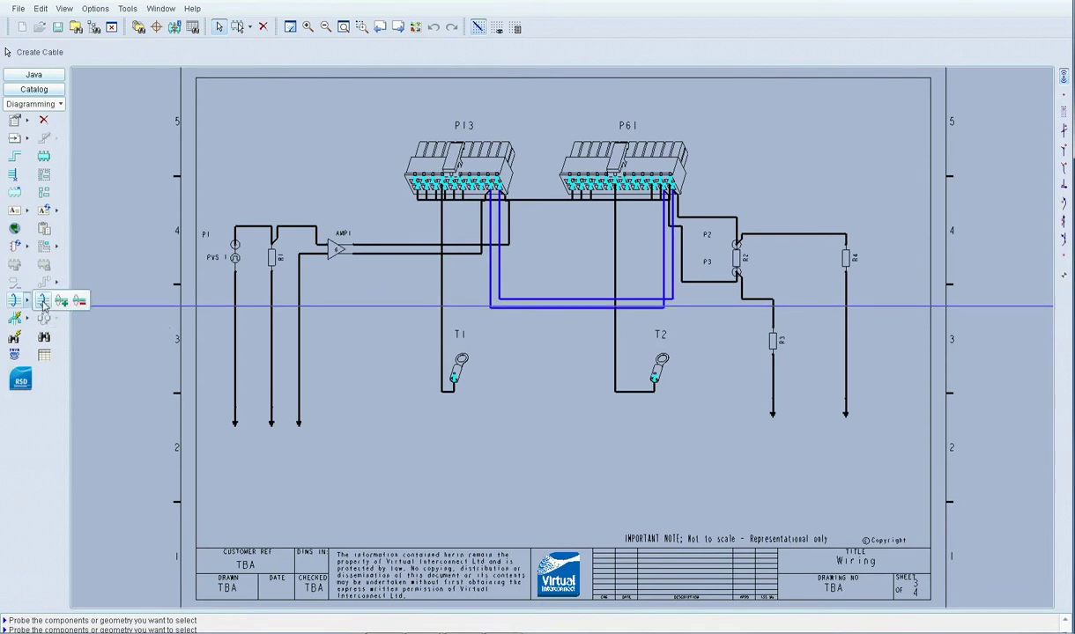
pyautogui.click(44, 302)
pyautogui.click(88, 349)
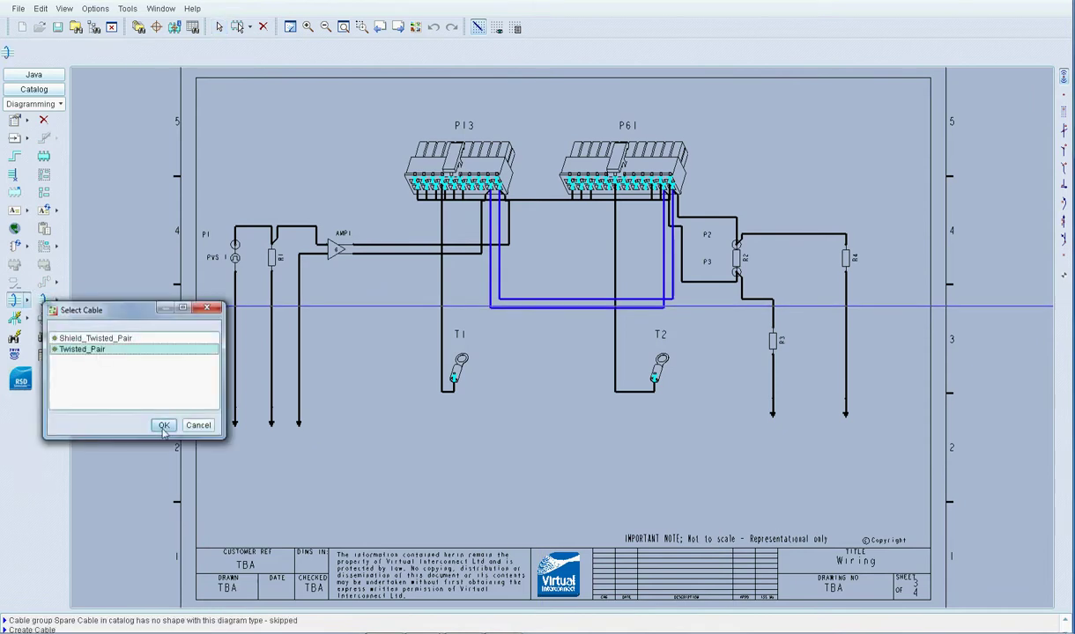
pyautogui.click(163, 425)
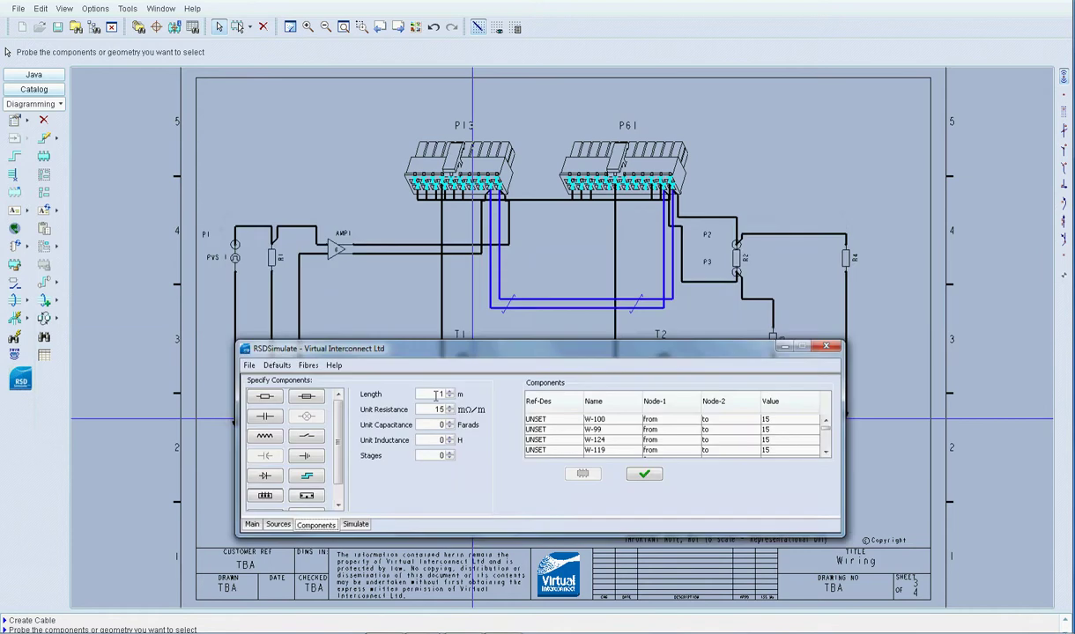
# Give the cable unit capacitance 0.001, unit inductance 0.001 and 2 stages, and apply
pyautogui.click(447, 426)
pyautogui.write('0.001')
pyautogui.click(425, 440)
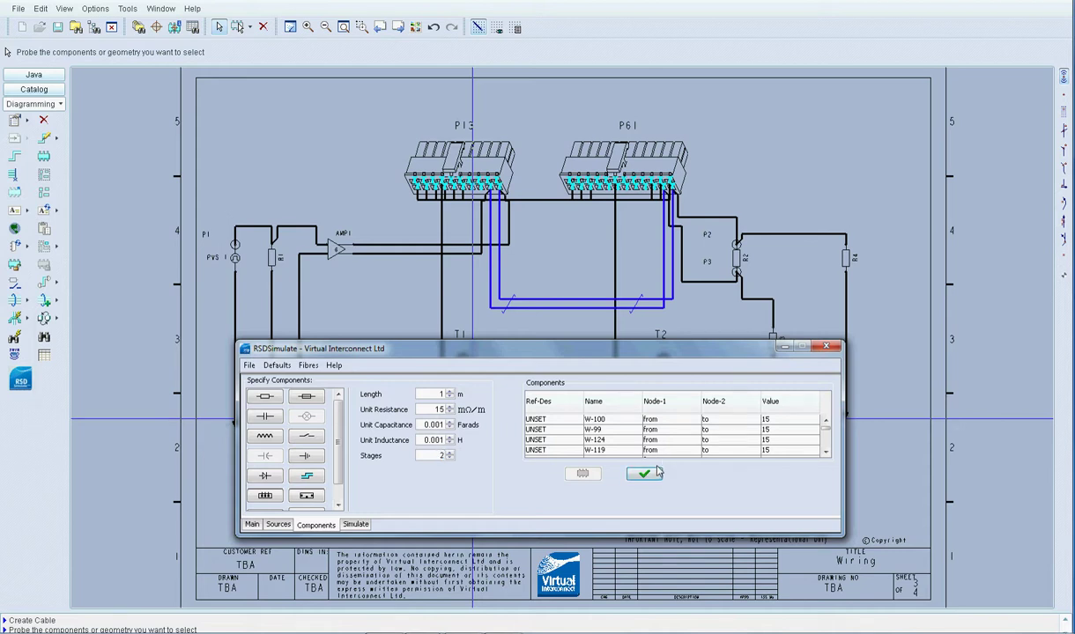
pyautogui.click(645, 474)
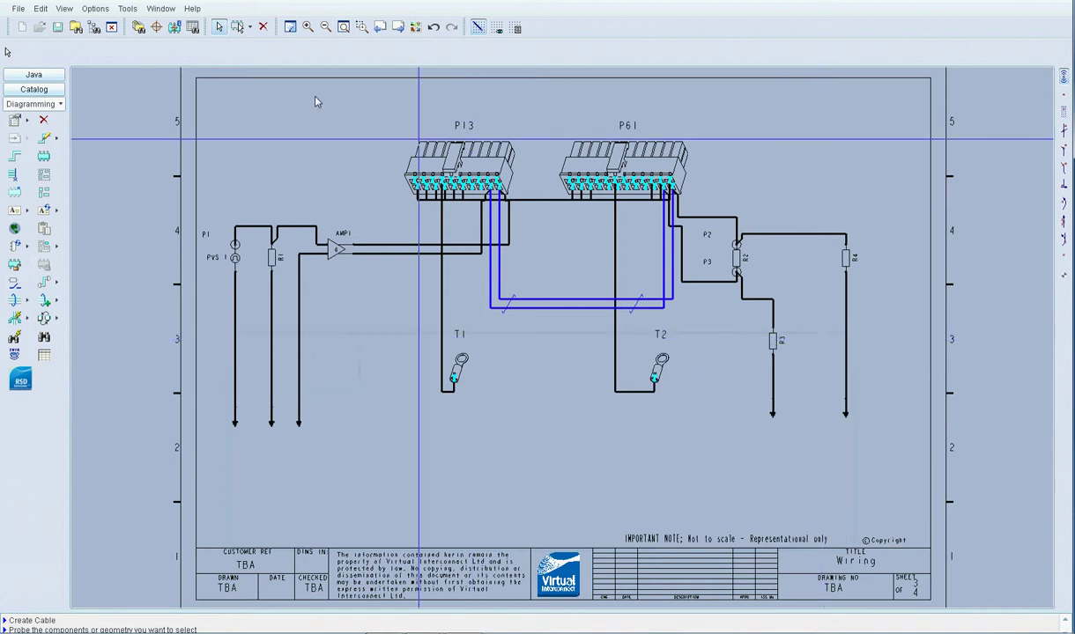
# Switch to component selection and select connectors P13 and P61
pyautogui.click(247, 28)
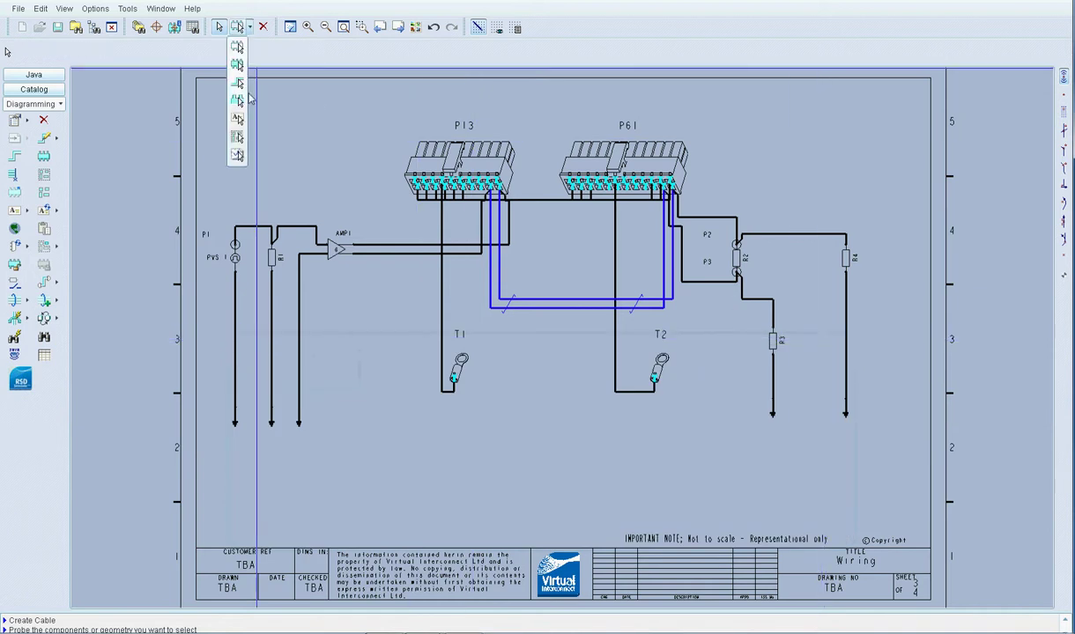
pyautogui.click(238, 139)
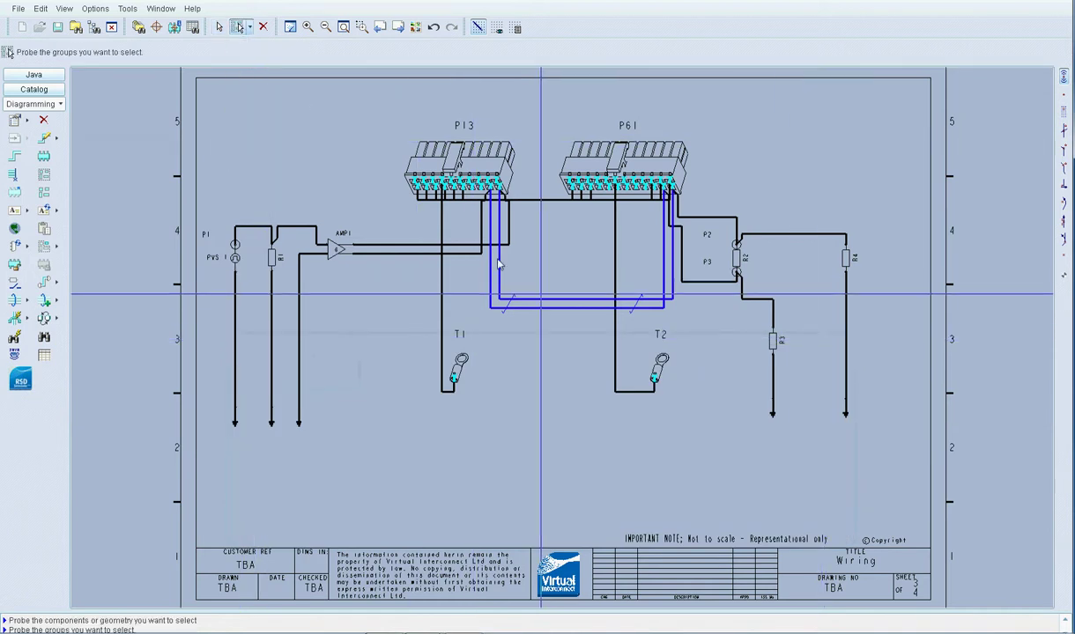
pyautogui.click(247, 27)
pyautogui.click(238, 51)
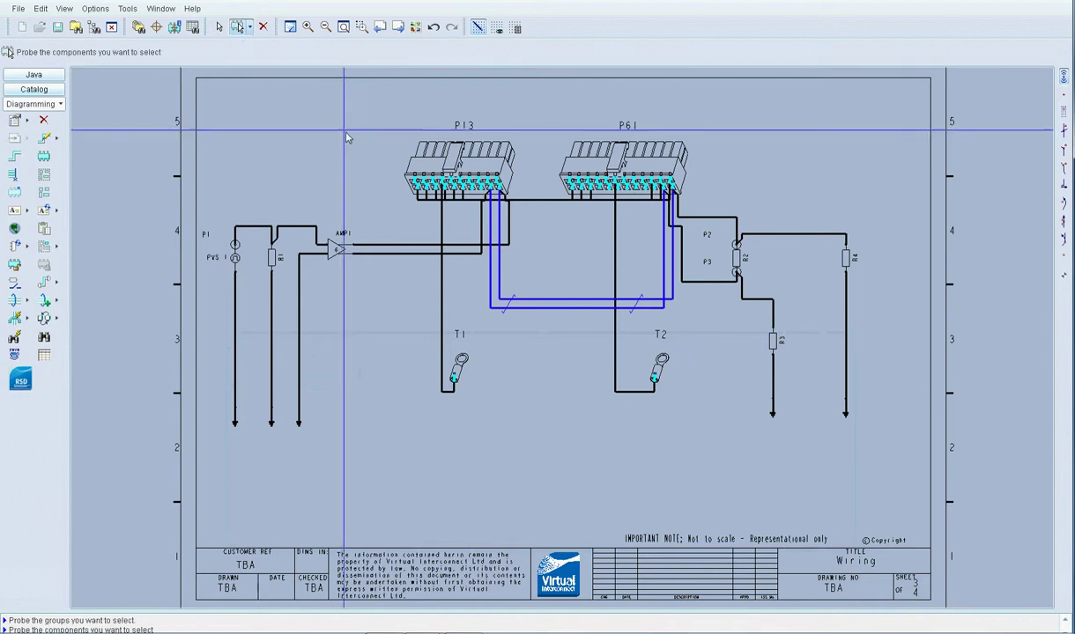
pyautogui.click(445, 167)
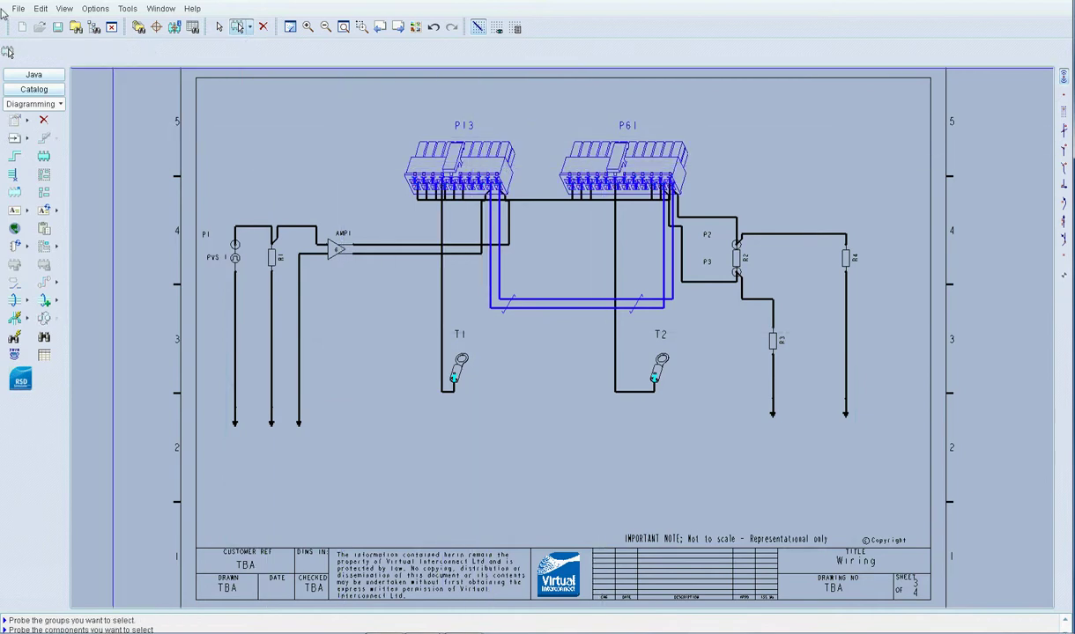
# Export the selection as Pro/CABLING XML and choose where to save the file
pyautogui.click(16, 10)
pyautogui.moveTo(92, 231)
pyautogui.click(209, 315)
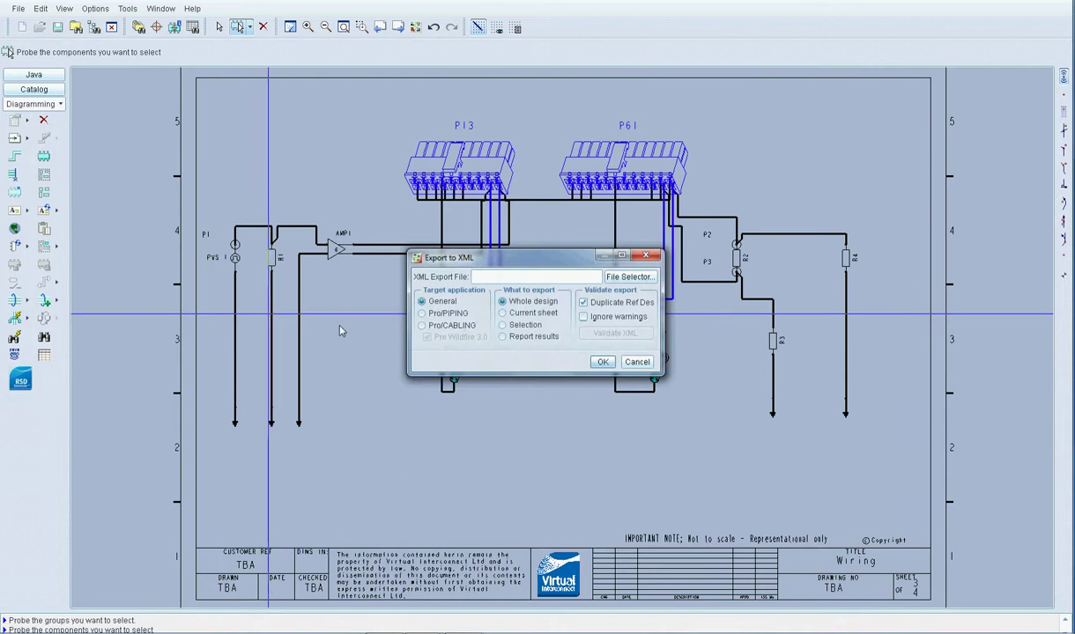
pyautogui.click(422, 325)
pyautogui.click(502, 325)
pyautogui.click(628, 278)
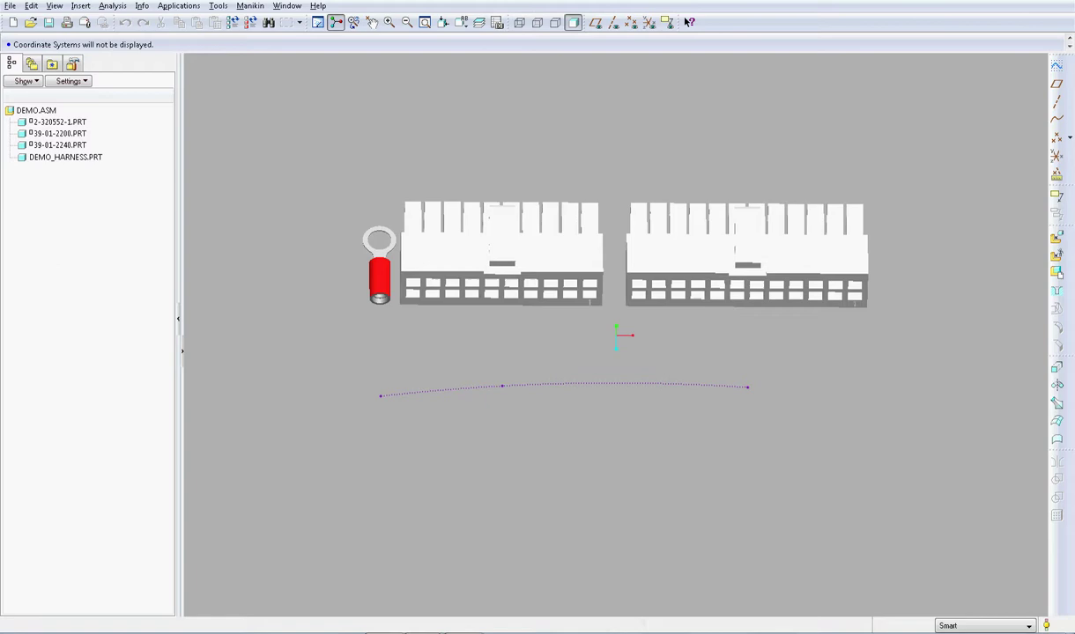
# Enter Cabling mode and import Export.xml from RS Designer as the logical reference
pyautogui.click(178, 6)
pyautogui.click(189, 33)
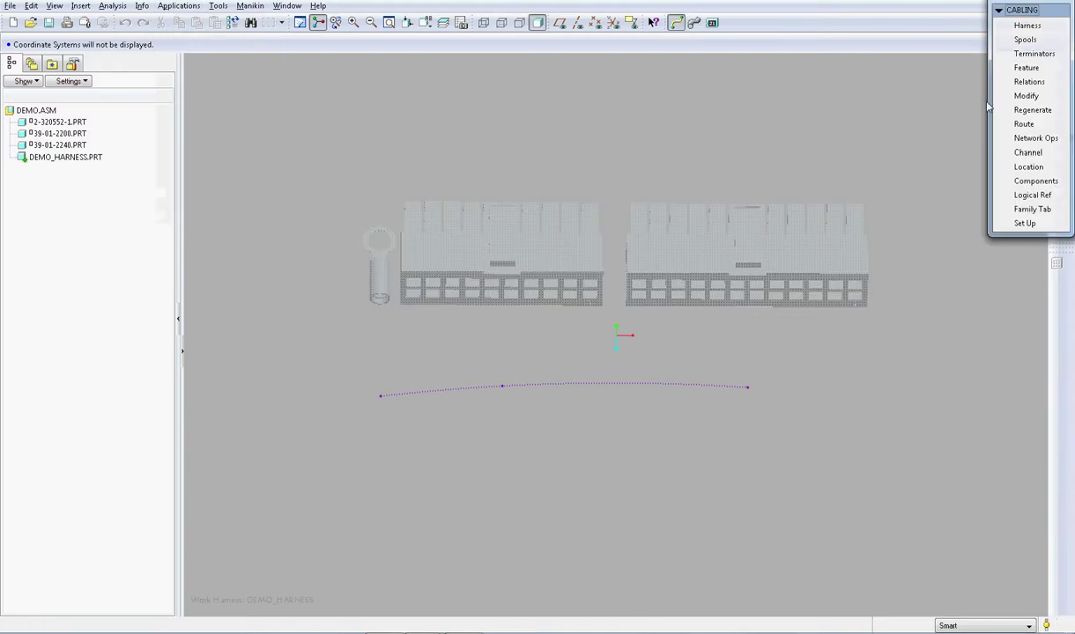
pyautogui.click(997, 194)
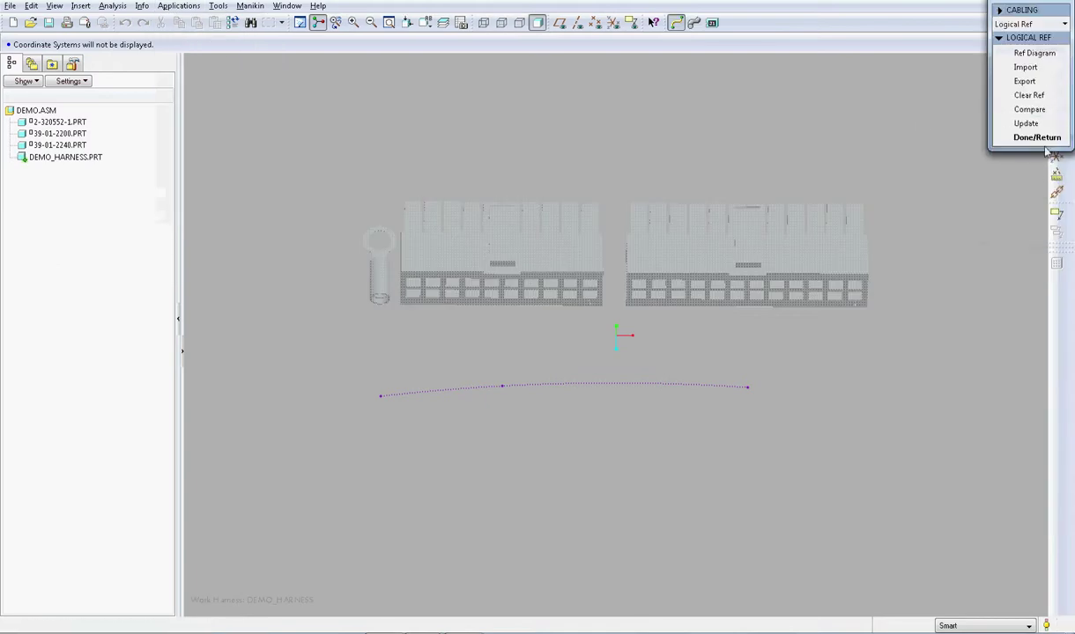
pyautogui.click(1024, 67)
pyautogui.click(663, 483)
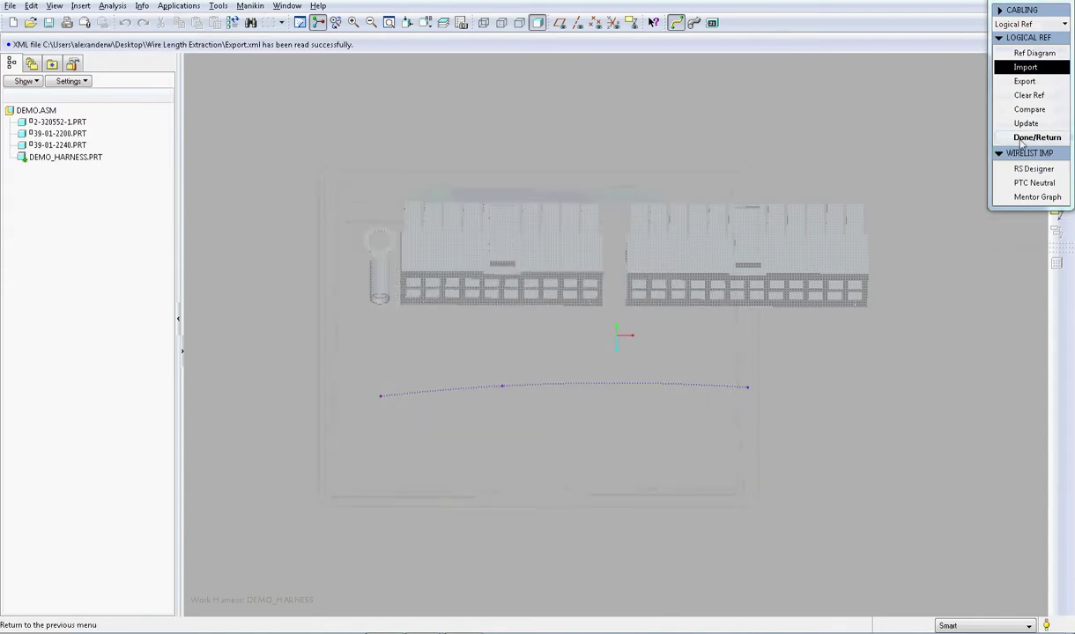
pyautogui.click(1022, 141)
pyautogui.click(1021, 180)
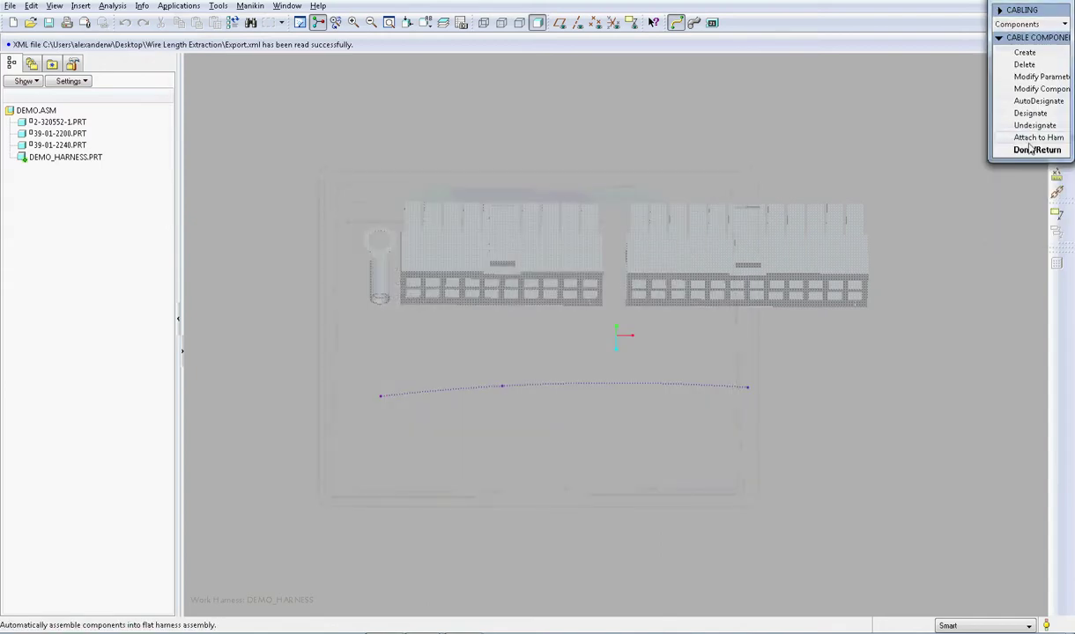
# Auto-designate P13 to model 39-01-2200 and P61 to 39-01-2240
pyautogui.click(1036, 100)
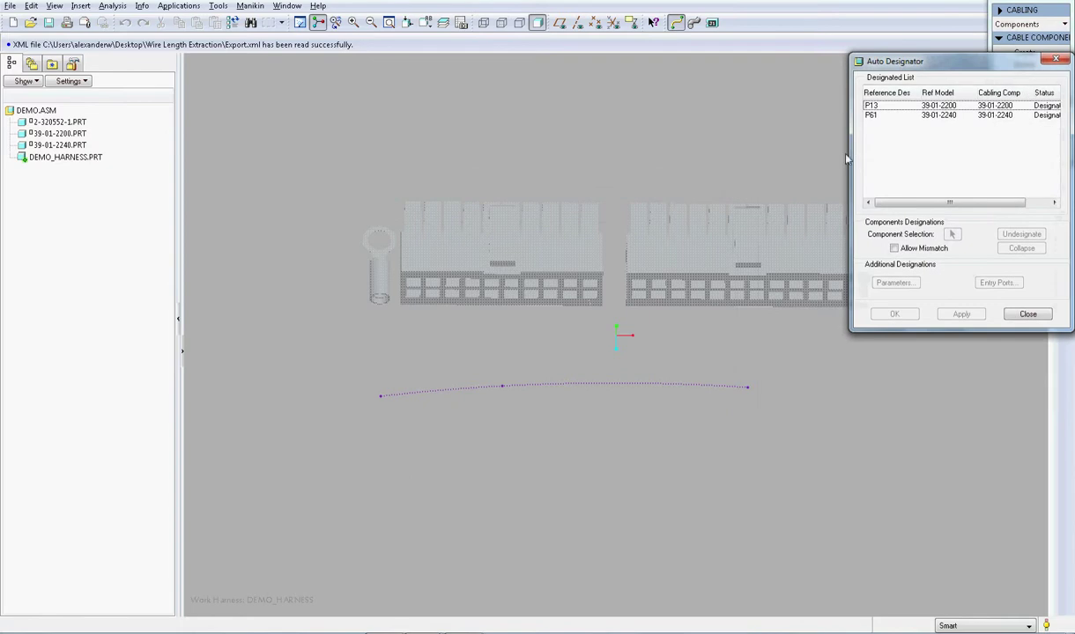
pyautogui.moveTo(853, 154); pyautogui.dragTo(732, 149)
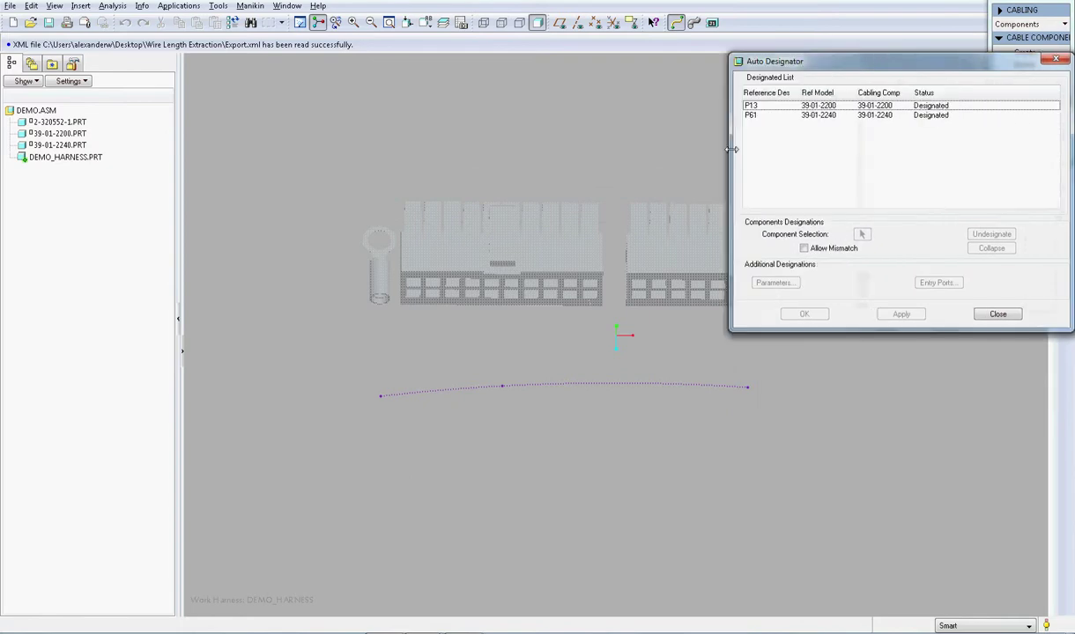
pyautogui.click(758, 106)
pyautogui.click(767, 115)
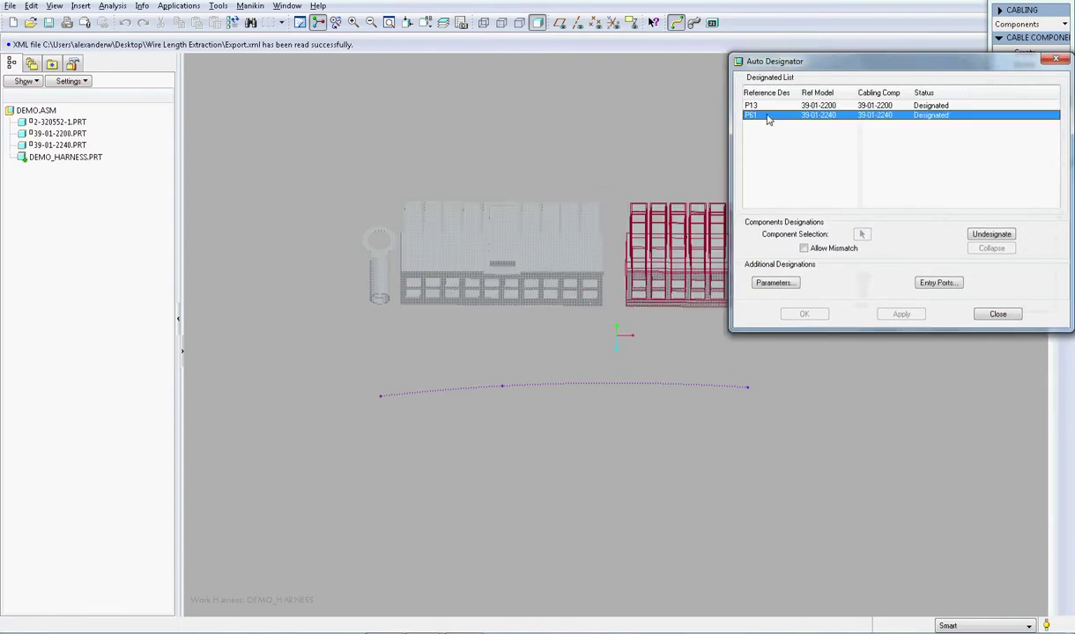
pyautogui.click(994, 314)
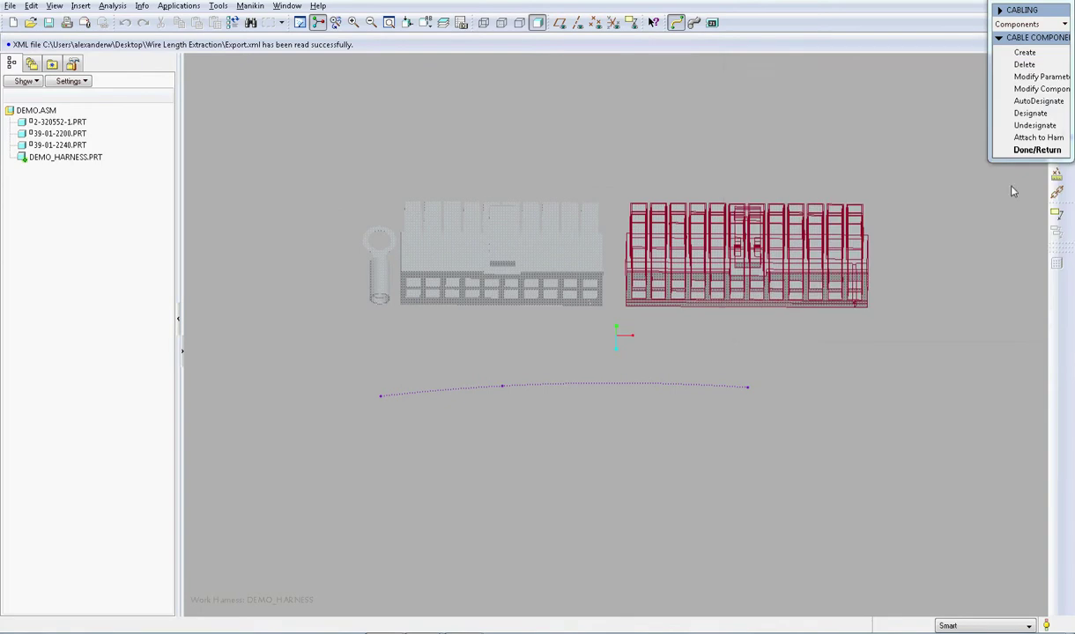
pyautogui.click(1037, 149)
# Create the Twisted_Pair_1 cable feature from the imported logical data
pyautogui.click(1026, 64)
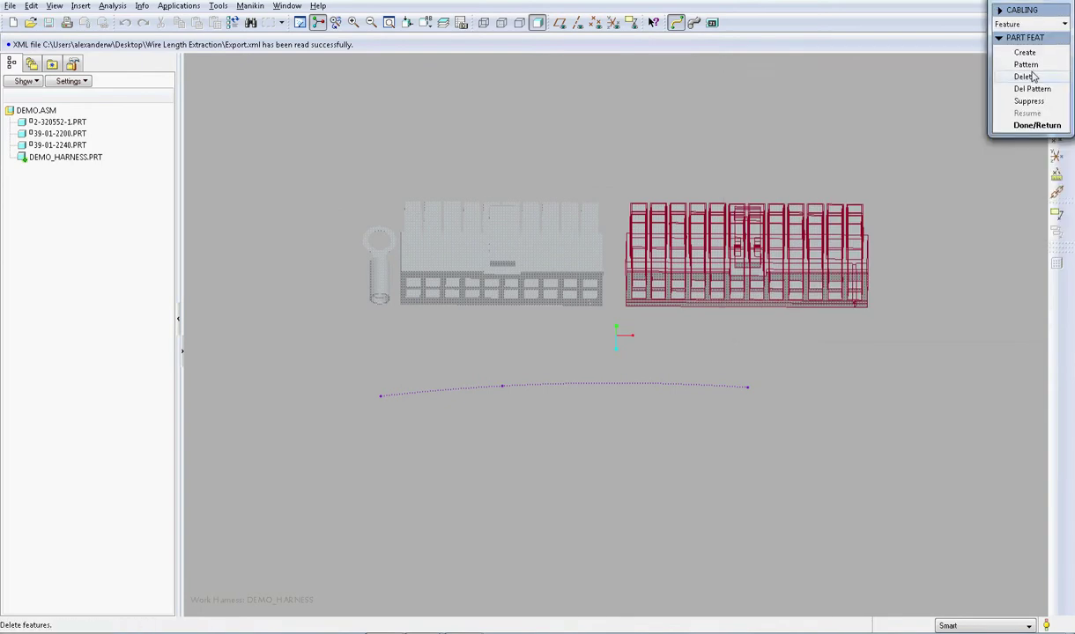
pyautogui.click(1031, 54)
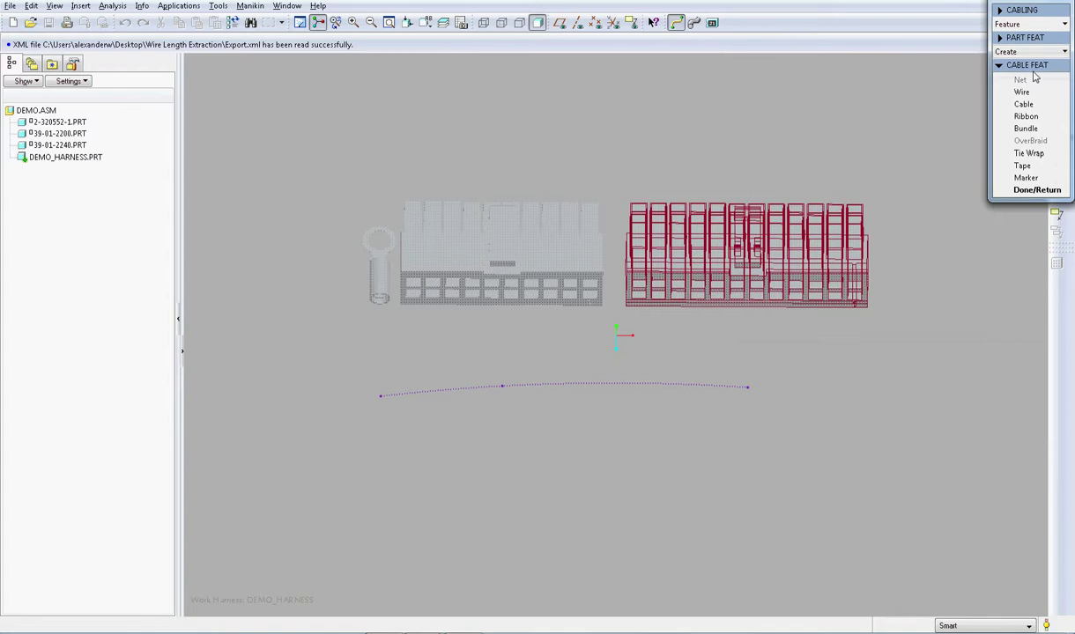
pyautogui.click(1036, 106)
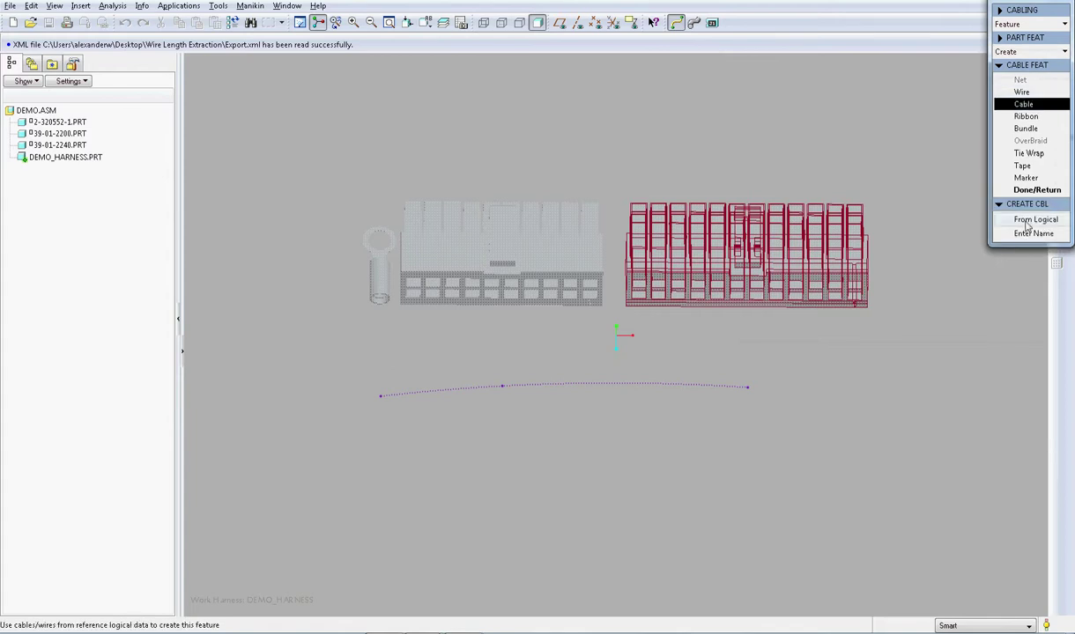
pyautogui.click(1029, 220)
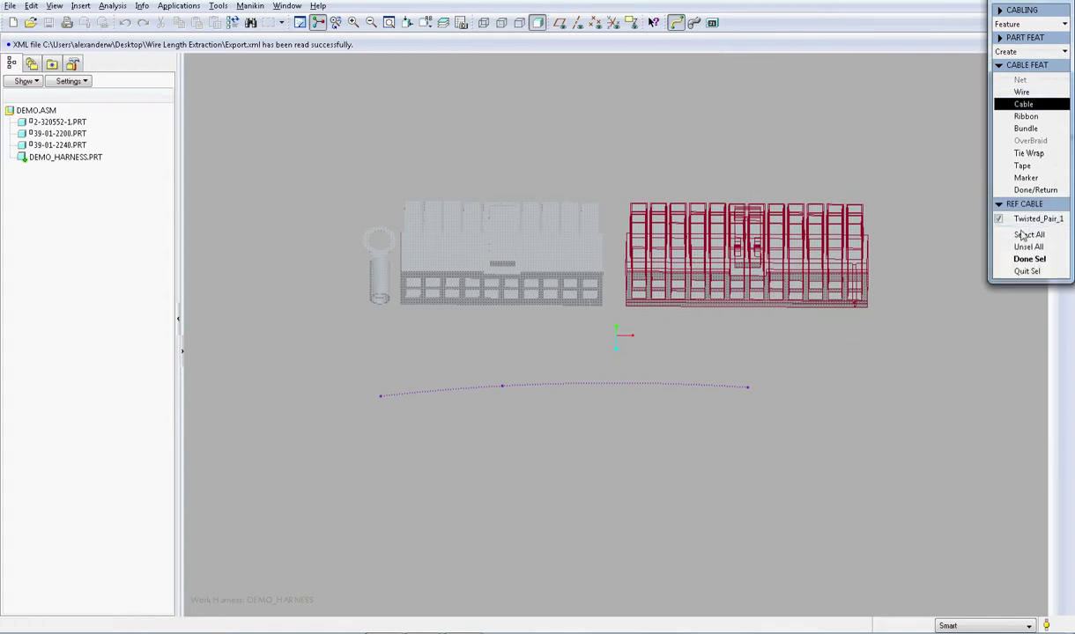
pyautogui.click(1029, 259)
pyautogui.click(1032, 192)
pyautogui.click(1036, 126)
pyautogui.click(1034, 126)
# Autoroute TWISTED_PAIR_1 between the connectors and display cables at true thickness
pyautogui.hotkey('ctrl', 'f')
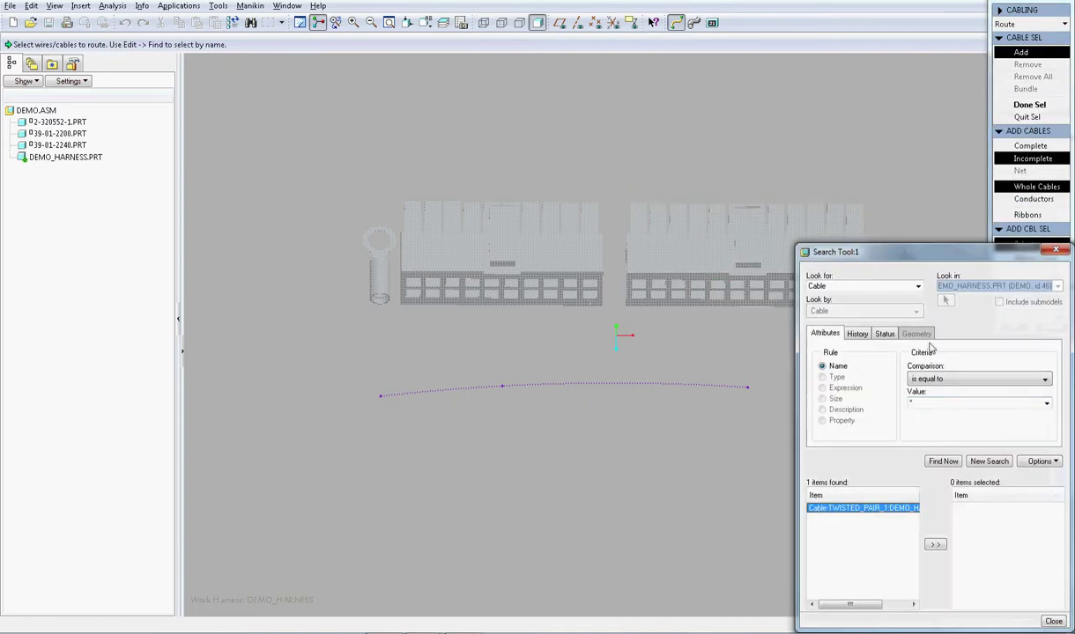
pyautogui.click(936, 547)
pyautogui.click(1052, 621)
pyautogui.click(1020, 327)
pyautogui.click(1032, 297)
pyautogui.click(1024, 381)
pyautogui.click(1038, 352)
pyautogui.click(694, 23)
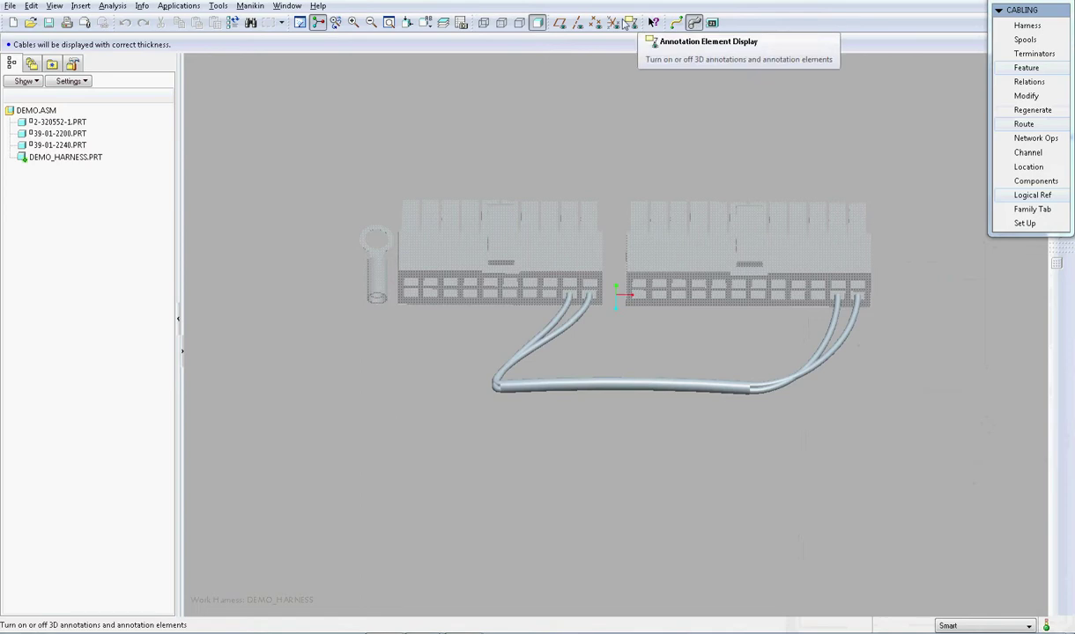
# Turn on coordinate system display and zoom to inspect pin positions CS1 and CS2
pyautogui.click(613, 23)
pyautogui.scroll(8, 592, 291)
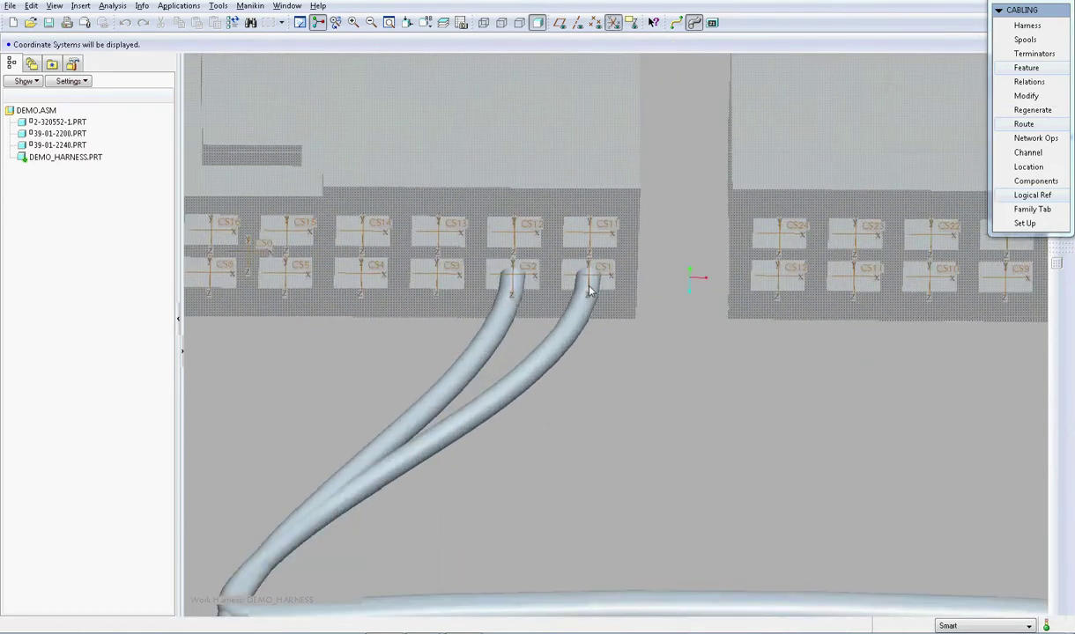
pyautogui.scroll(-5, 591, 291)
pyautogui.scroll(5, 814, 272)
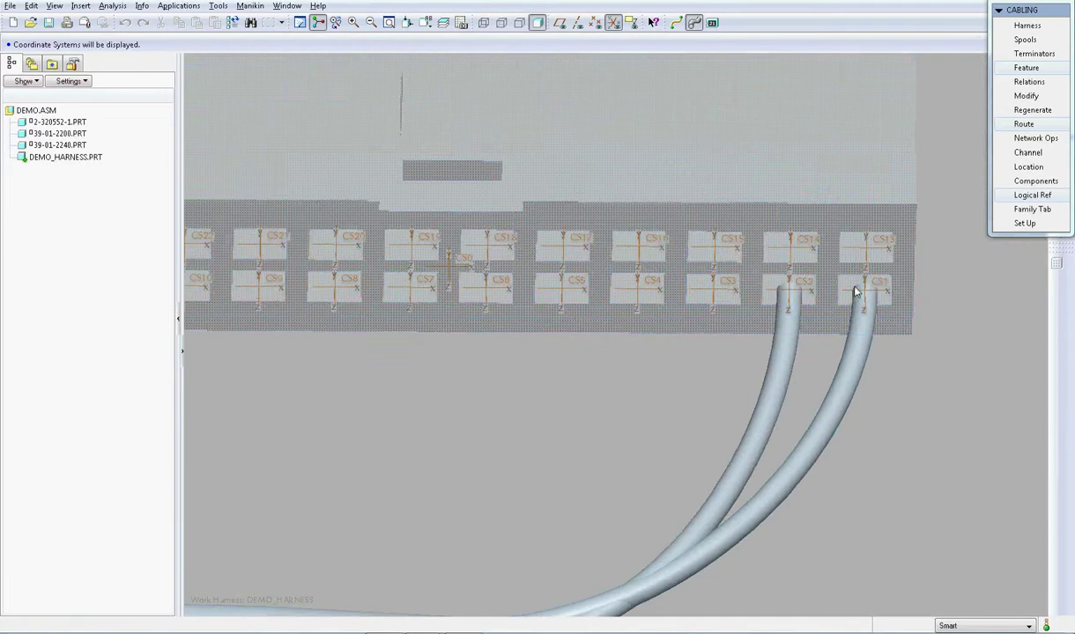
pyautogui.scroll(-6, 872, 297)
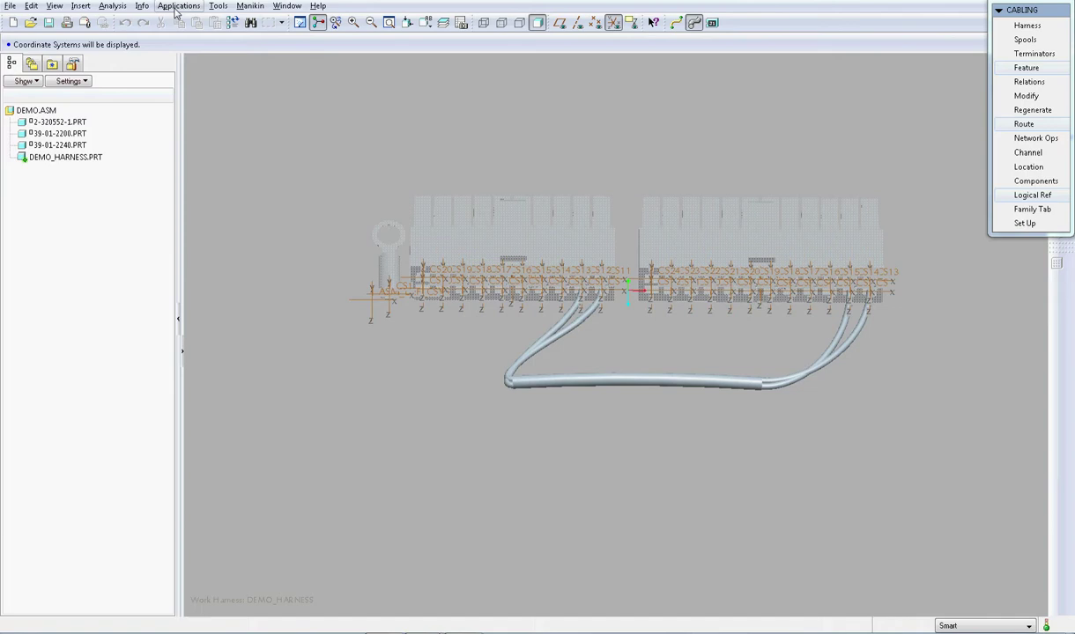
# Review the harness cabling report showing TWISTED_PAIR_1 length 142.5368
pyautogui.click(139, 7)
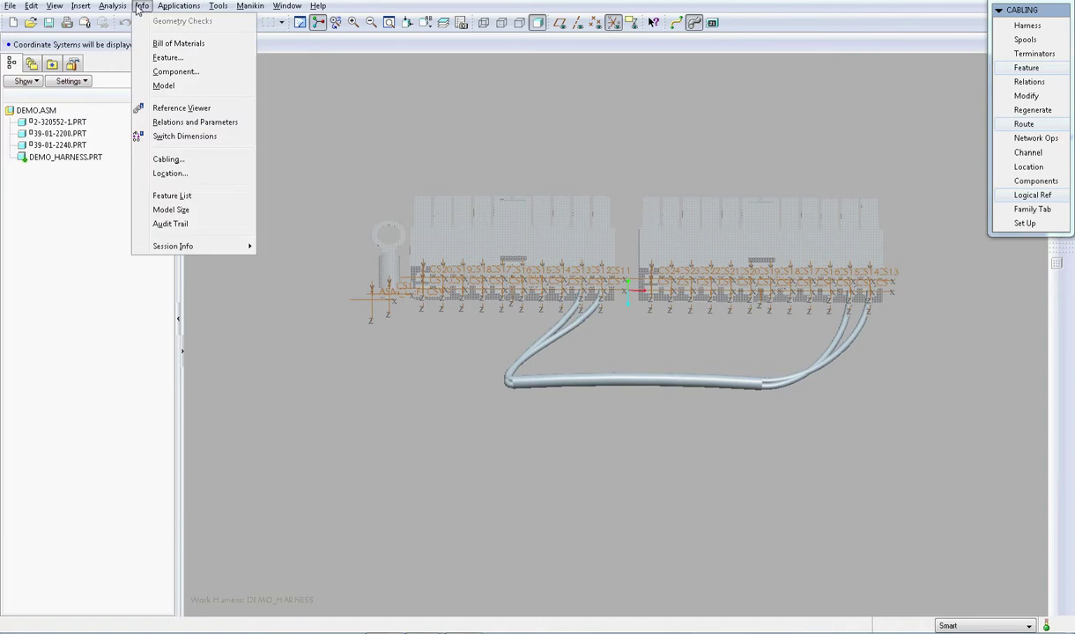
pyautogui.click(168, 158)
pyautogui.click(983, 403)
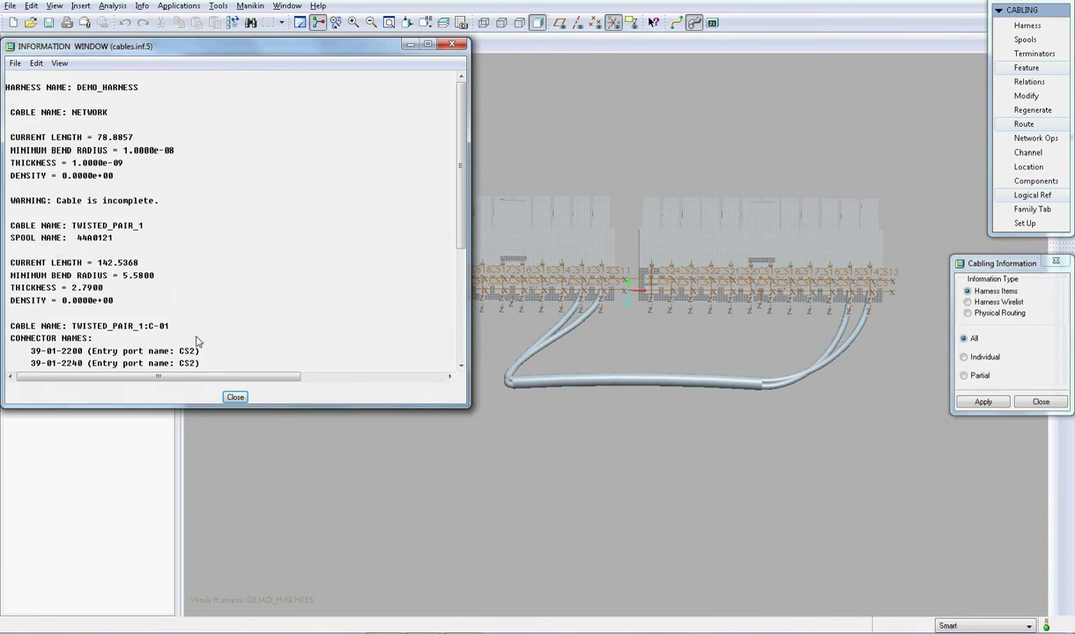
pyautogui.click(234, 396)
# Save DEMO.ASM and quit Pro/ENGINEER
pyautogui.click(50, 24)
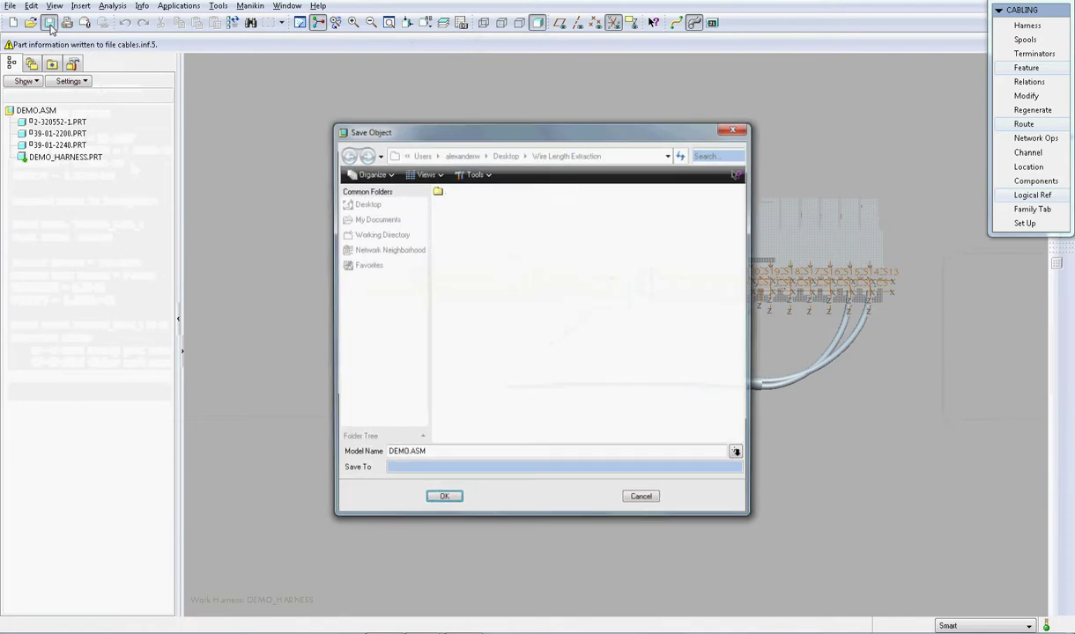
pyautogui.click(438, 497)
pyautogui.hotkey('alt', 'F4')
pyautogui.click(518, 346)
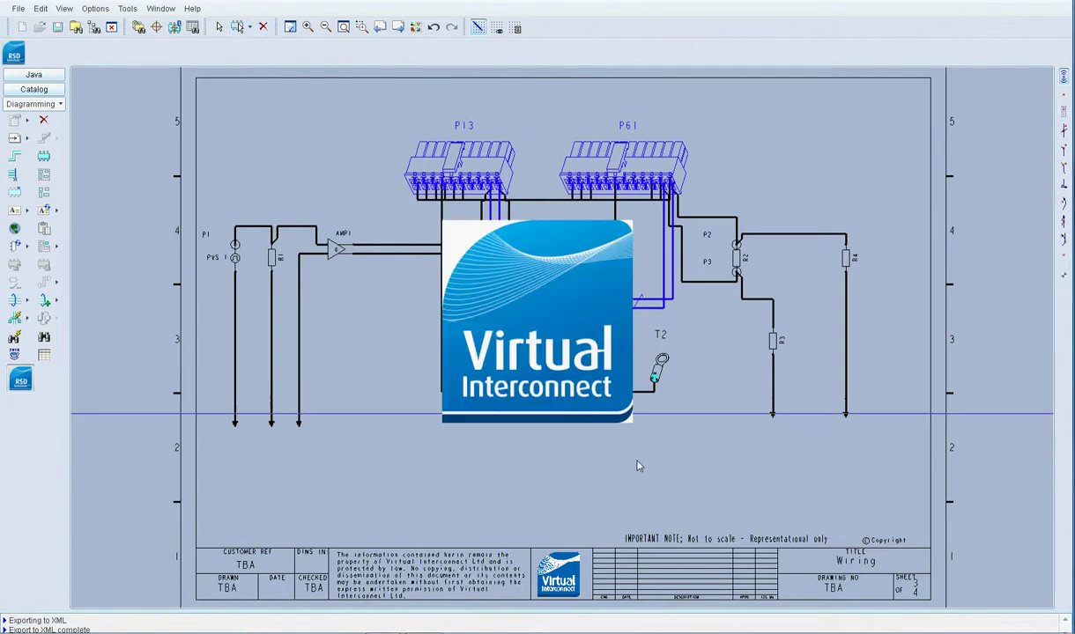
# Extract the cable data from Pro/E and start the simulation to plot P3:R2
pyautogui.click(294, 357)
pyautogui.click(314, 398)
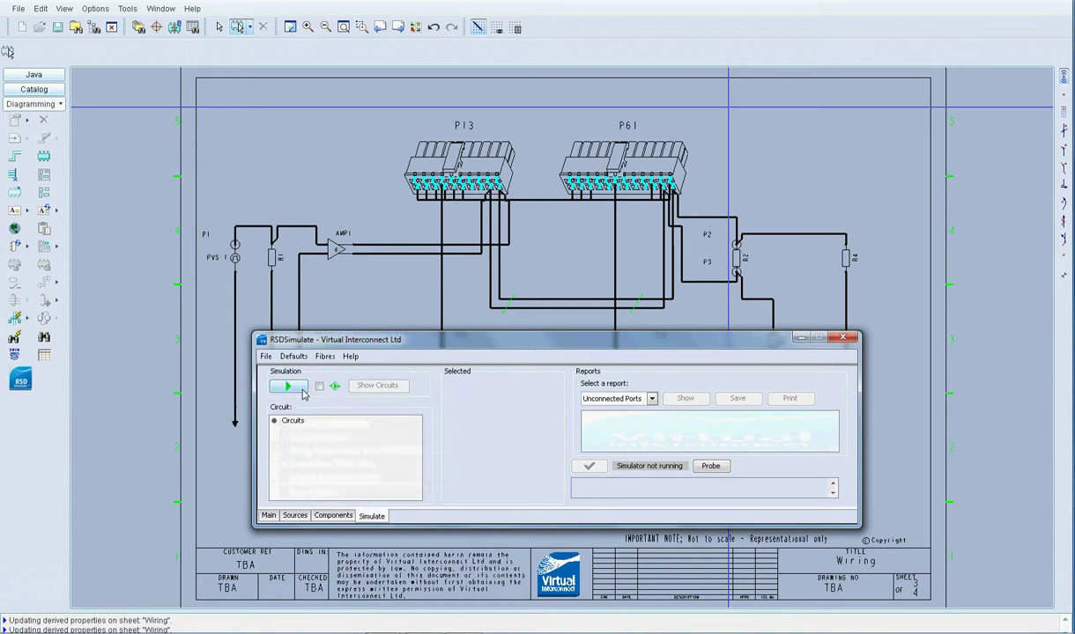
pyautogui.click(300, 389)
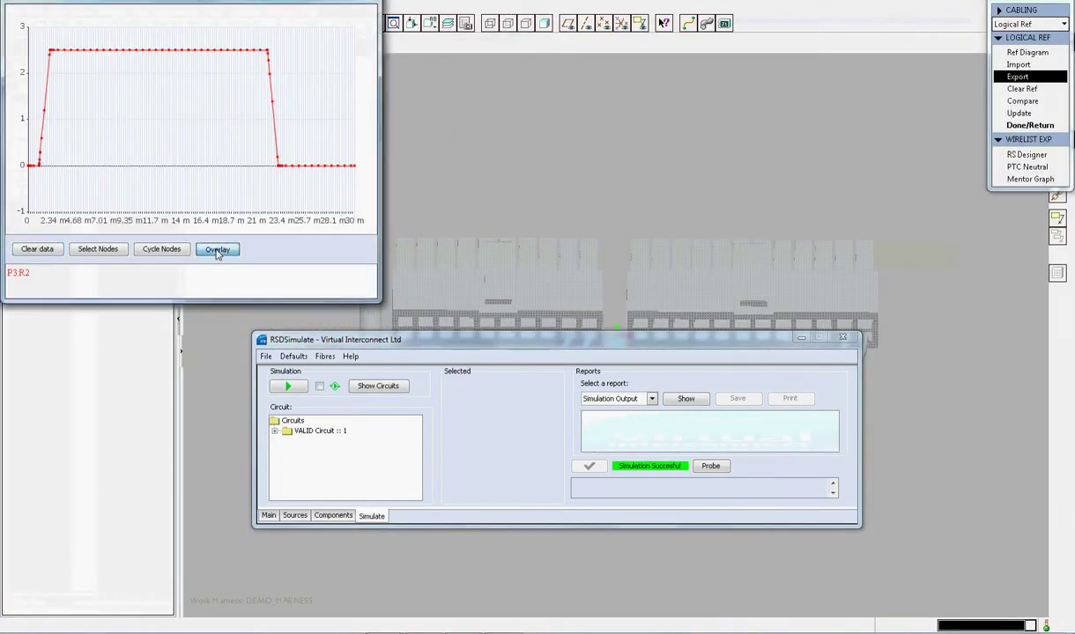
# Overlay the P2:R2 and P1:PVS 1 traces onto the P3:R2 waveform plot
pyautogui.click(216, 250)
pyautogui.click(211, 145)
pyautogui.click(212, 161)
pyautogui.click(167, 167)
pyautogui.click(217, 248)
pyautogui.click(221, 146)
pyautogui.click(196, 216)
pyautogui.click(172, 167)
# Widen the plot and display Twisted_Pair_1's component parameters, showing its 0.143 m length
pyautogui.moveTo(377, 267); pyautogui.dragTo(783, 261)
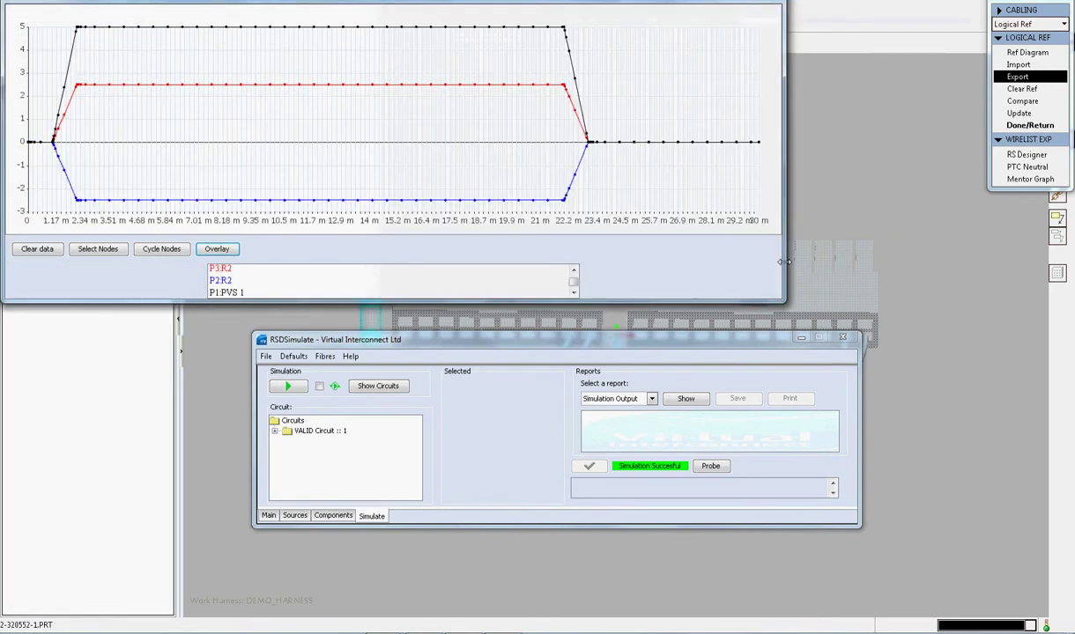
pyautogui.click(333, 515)
pyautogui.click(619, 444)
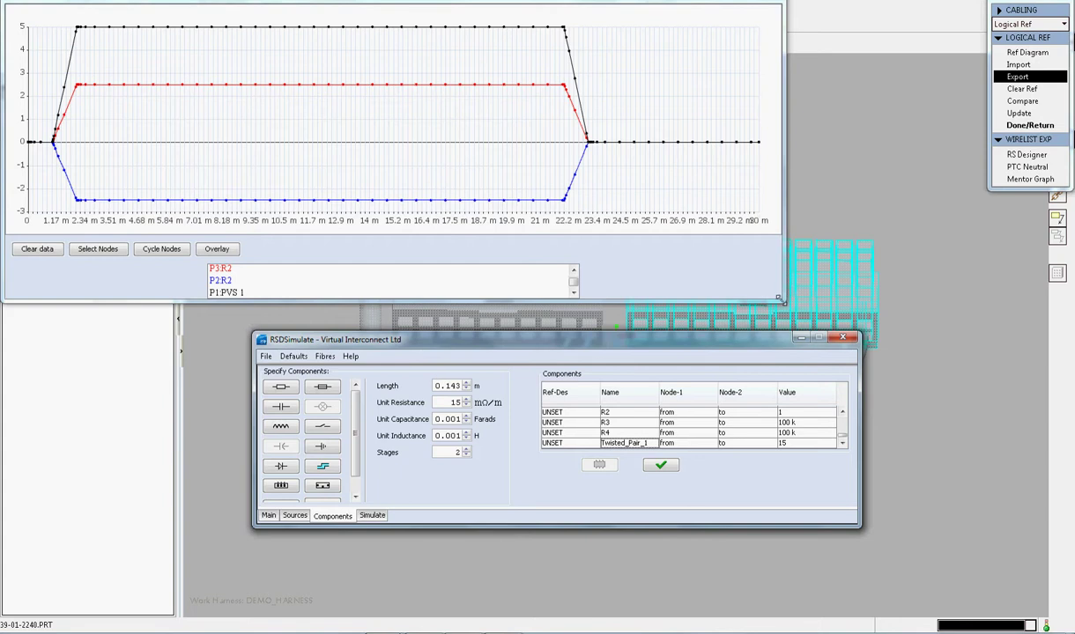
# Change Twisted_Pair_1's unit capacitance to 5 and select connector 39-01-2240 in Pro/ENGINEER
pyautogui.moveTo(778, 300); pyautogui.dragTo(476, 231)
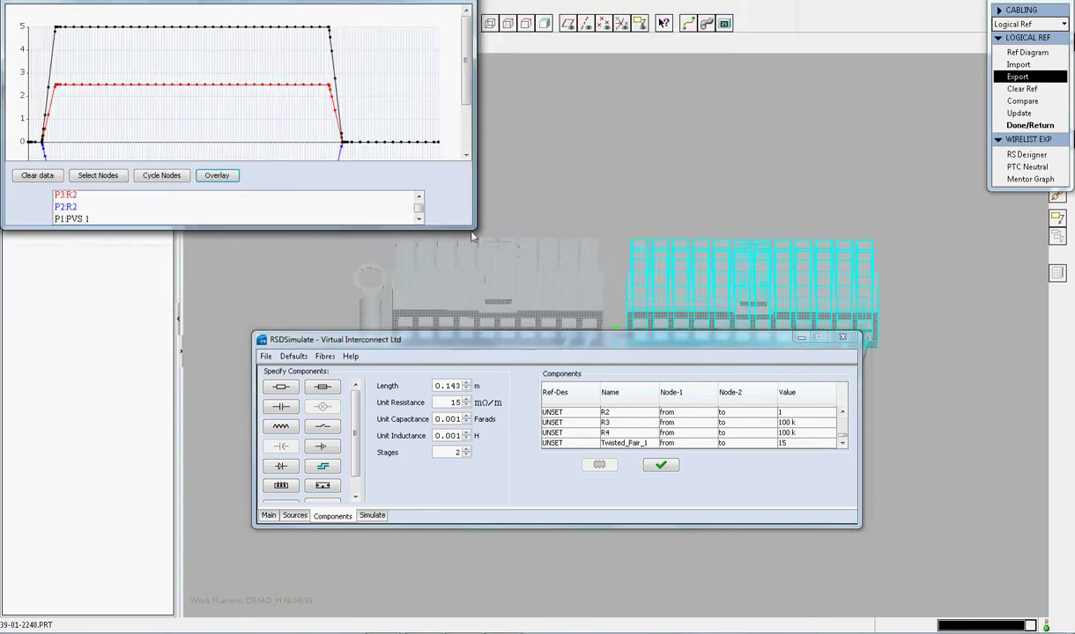
pyautogui.doubleClick(437, 435)
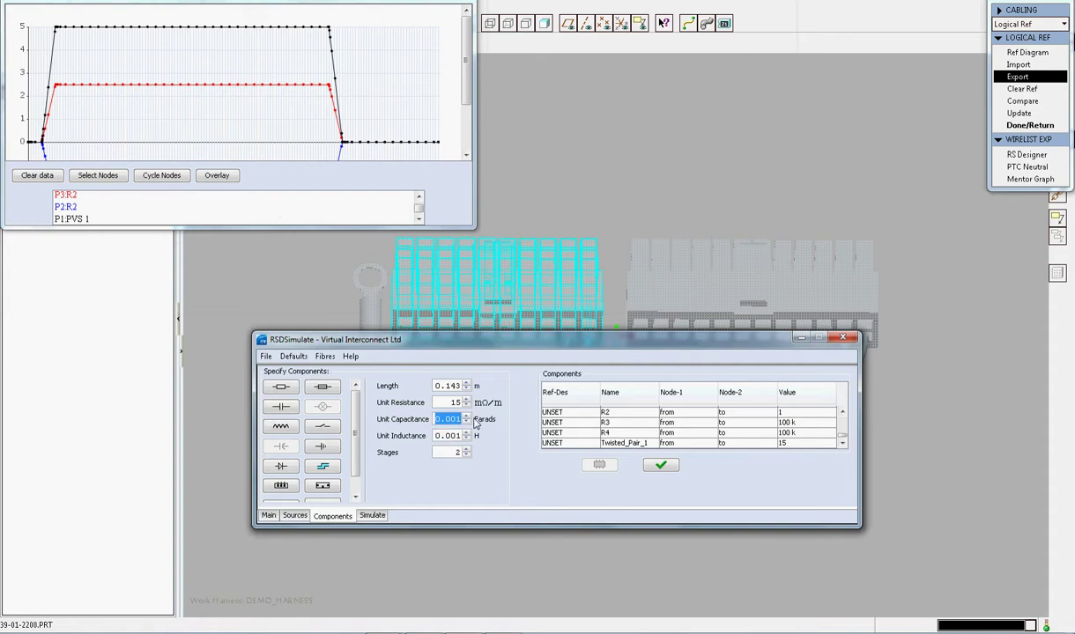
pyautogui.write('5')
pyautogui.click(663, 467)
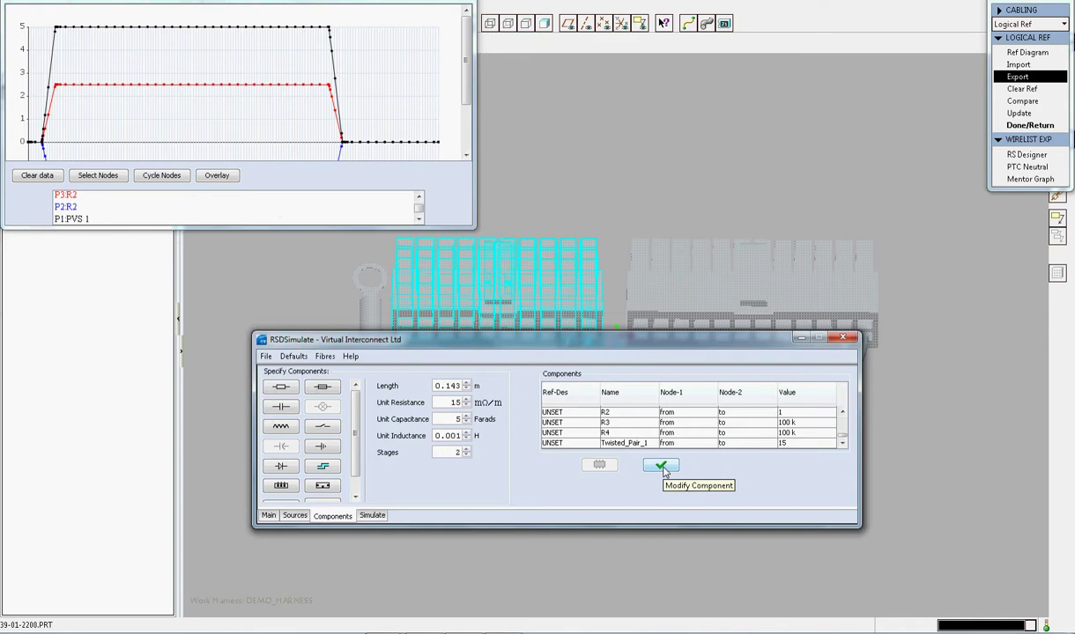
pyautogui.click(804, 344)
pyautogui.click(802, 309)
# Redefine connector 39-01-2240's placement, moving it to the far top-right of the assembly
pyautogui.rightClick(63, 140)
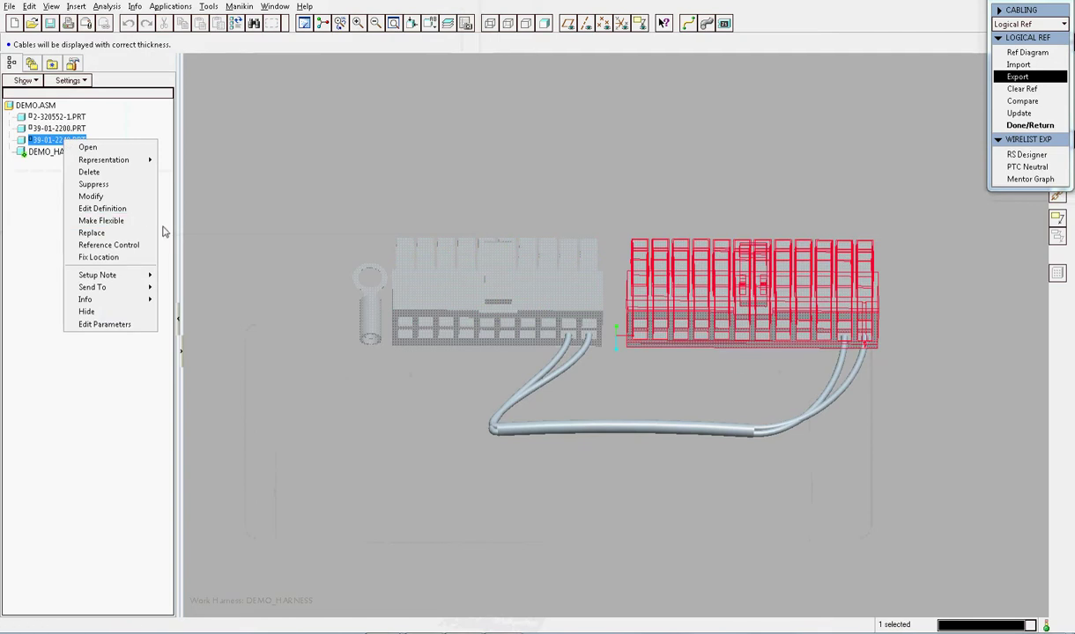
pyautogui.click(137, 211)
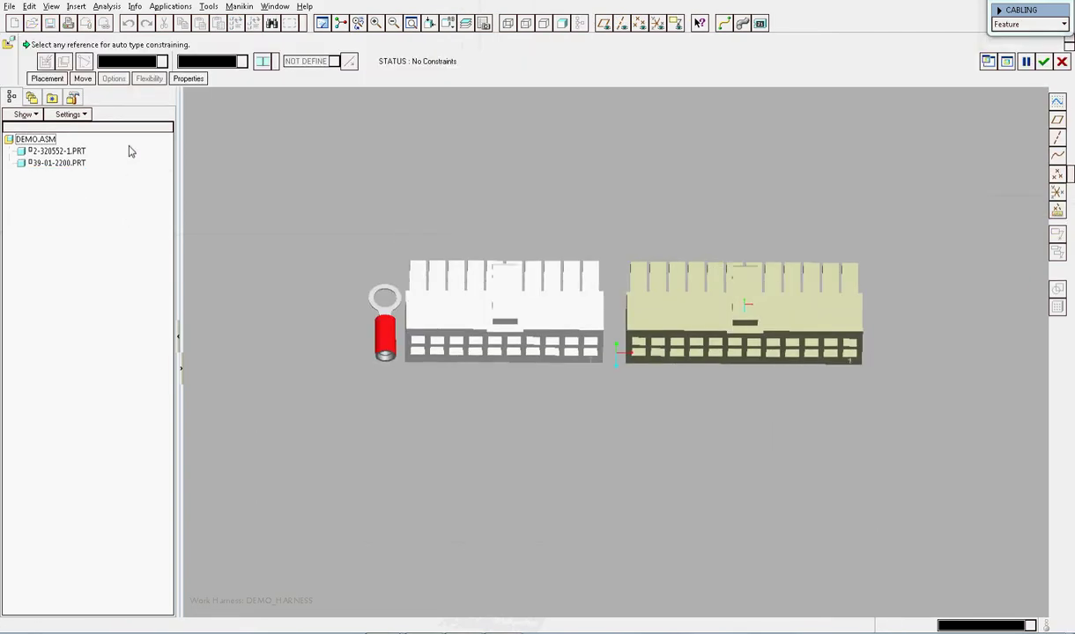
pyautogui.click(83, 79)
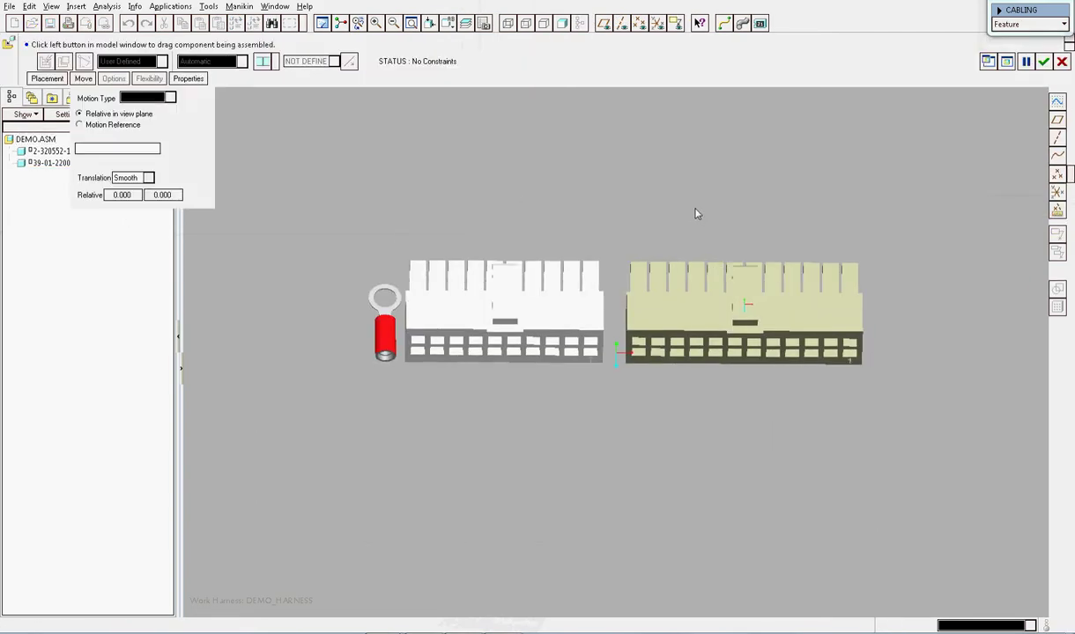
pyautogui.moveTo(696, 214); pyautogui.dragTo(498, 425, button='middle')
pyautogui.scroll(5, 499, 439)
pyautogui.click(507, 455)
pyautogui.click(991, 130)
pyautogui.keyDown('shift'); pyautogui.moveTo(910, 167); pyautogui.dragTo(711, 330, button='middle'); pyautogui.keyUp('shift')
pyautogui.scroll(2, 835, 240)
pyautogui.click(749, 308)
pyautogui.click(970, 154)
pyautogui.click(1043, 61)
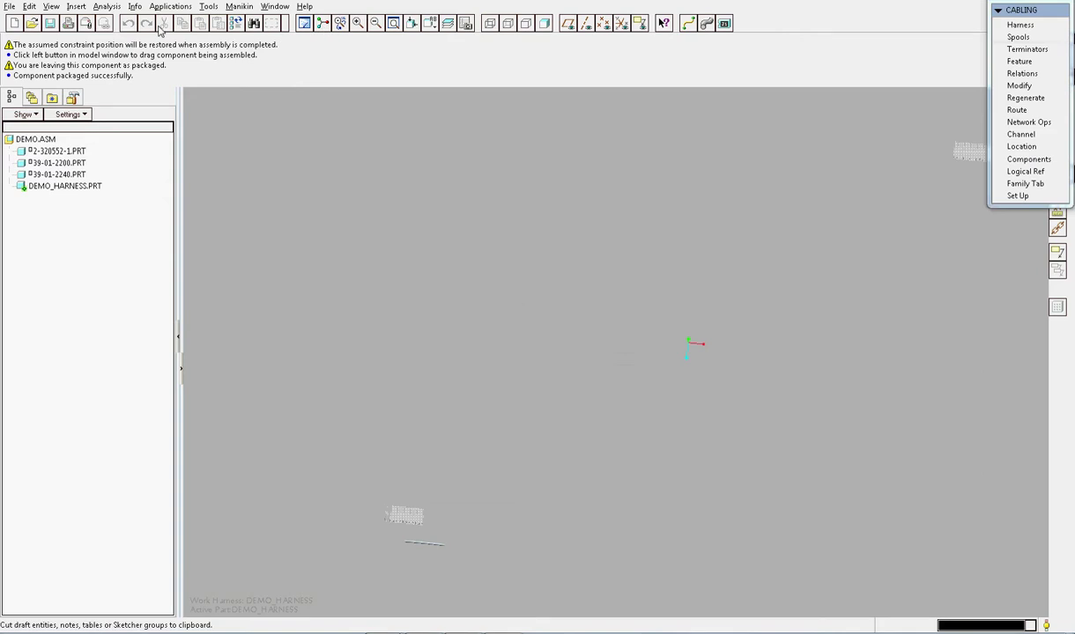
# Regenerate the harness and inspect the long rerouted twisted-pair cable before returning to RSD Simulate
pyautogui.click(235, 23)
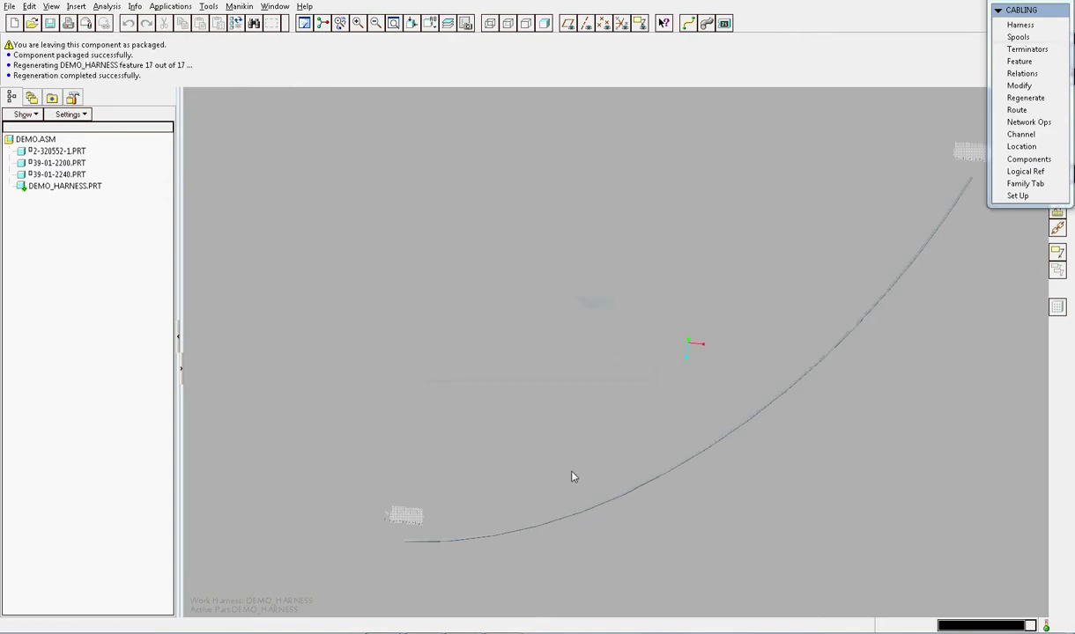
pyautogui.keyDown('shift'); pyautogui.moveTo(573, 477); pyautogui.dragTo(554, 423, button='middle'); pyautogui.keyUp('shift')
pyautogui.scroll(-2, 916, 117)
pyautogui.scroll(-4, 917, 119)
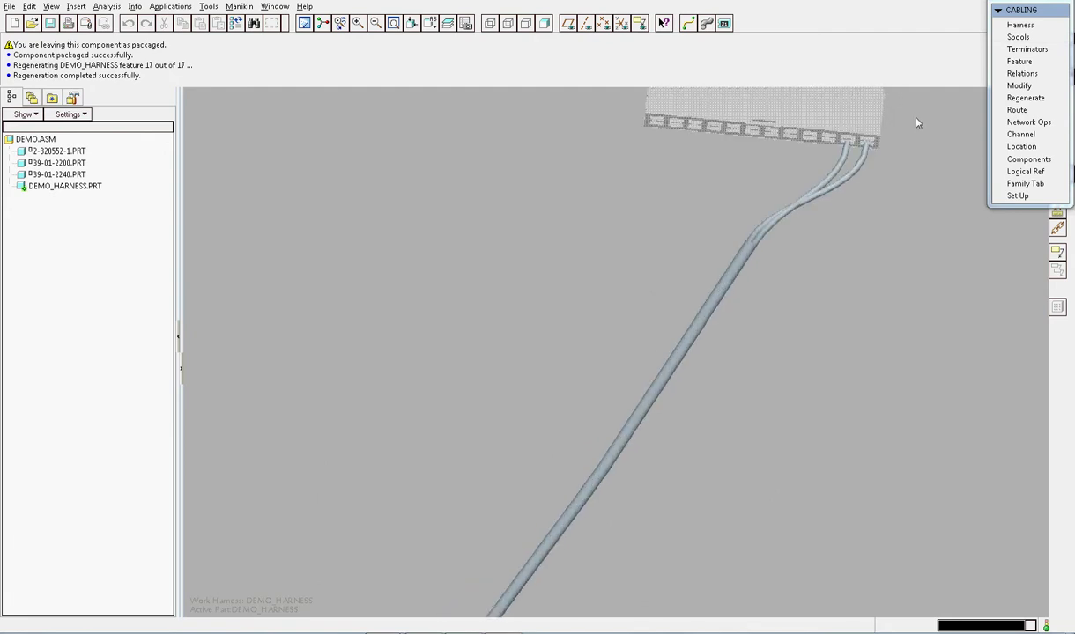
pyautogui.scroll(8, 917, 122)
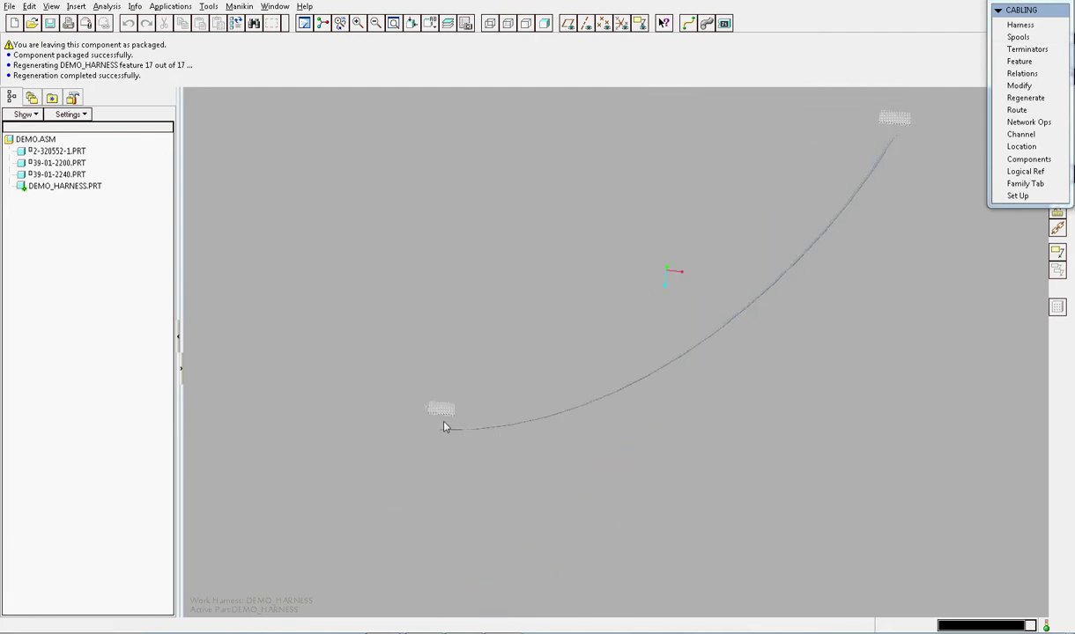
pyautogui.scroll(-5, 445, 427)
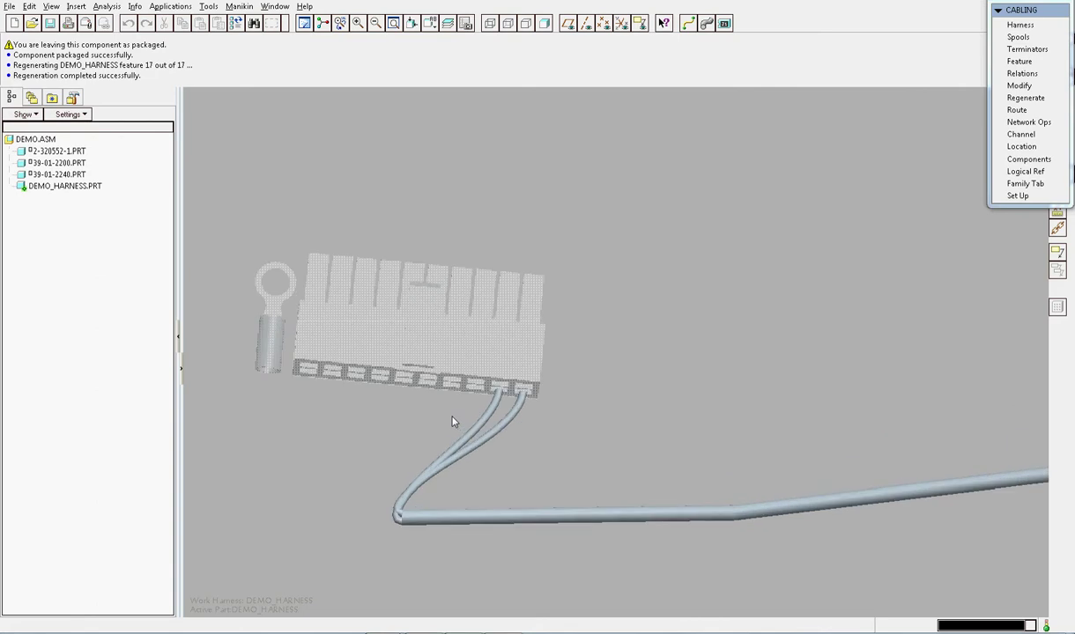
pyautogui.scroll(7, 451, 421)
pyautogui.keyDown('shift'); pyautogui.moveTo(590, 355); pyautogui.dragTo(490, 398, button='middle'); pyautogui.keyUp('shift')
pyautogui.hotkey('alt', 'Tab')
# Rerun the simulation and overlay P2:R2 and P1:PVS 1 on the new P3:R2 plot
pyautogui.click(371, 515)
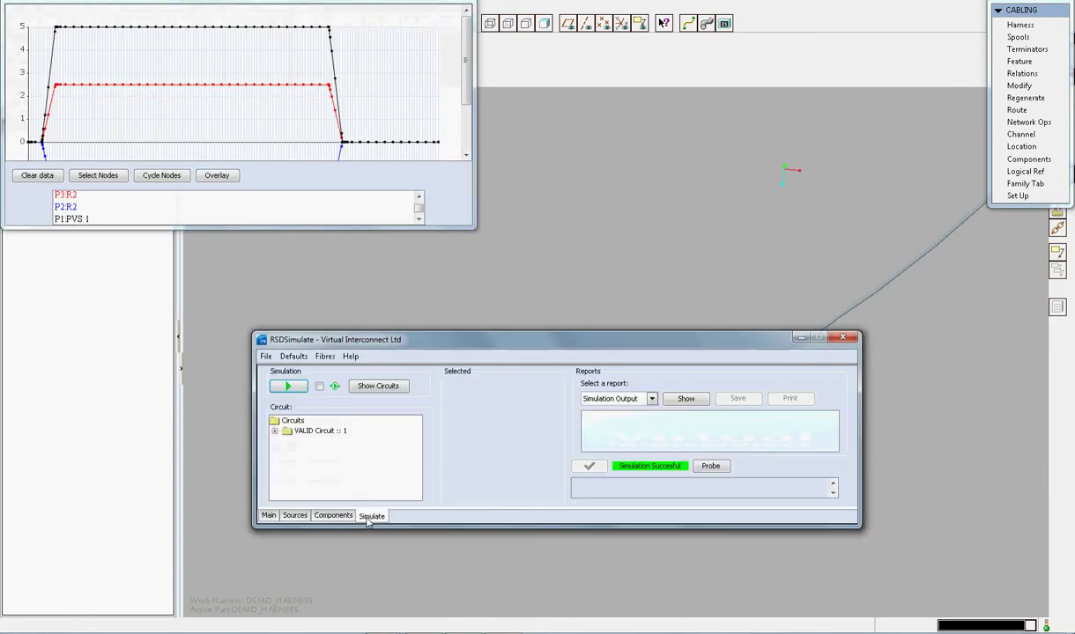
pyautogui.click(304, 392)
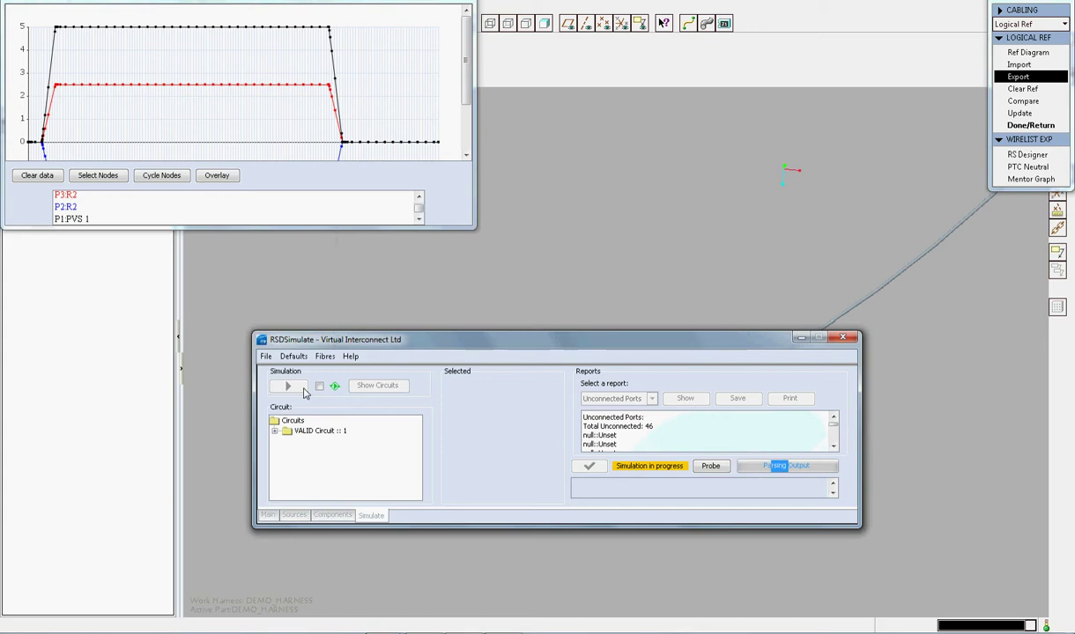
pyautogui.click(217, 249)
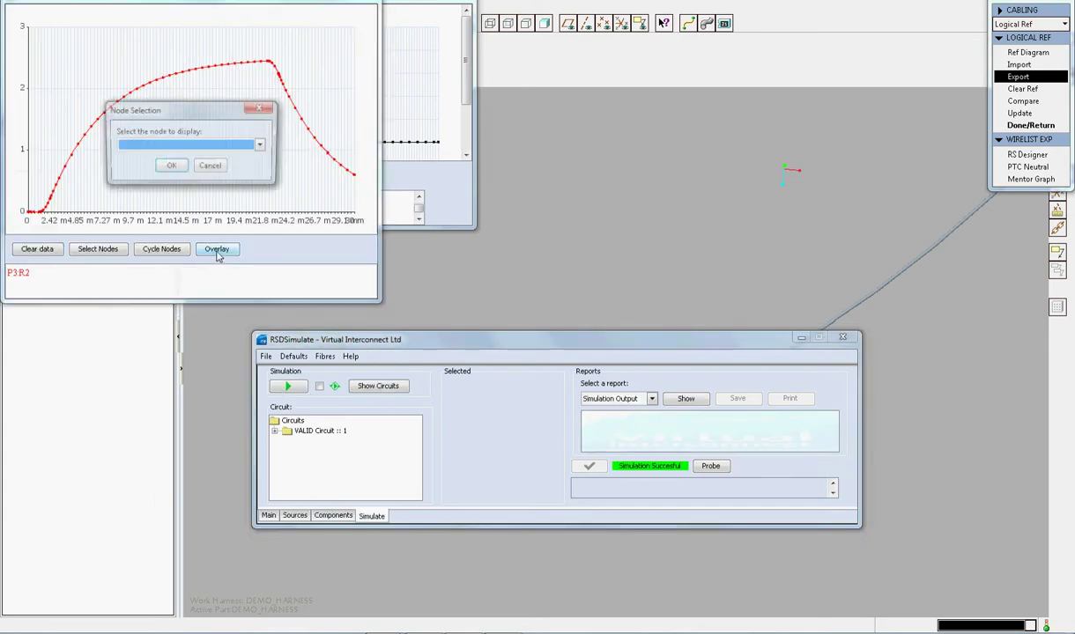
pyautogui.click(225, 145)
pyautogui.click(226, 168)
pyautogui.click(175, 167)
pyautogui.click(217, 248)
pyautogui.click(222, 146)
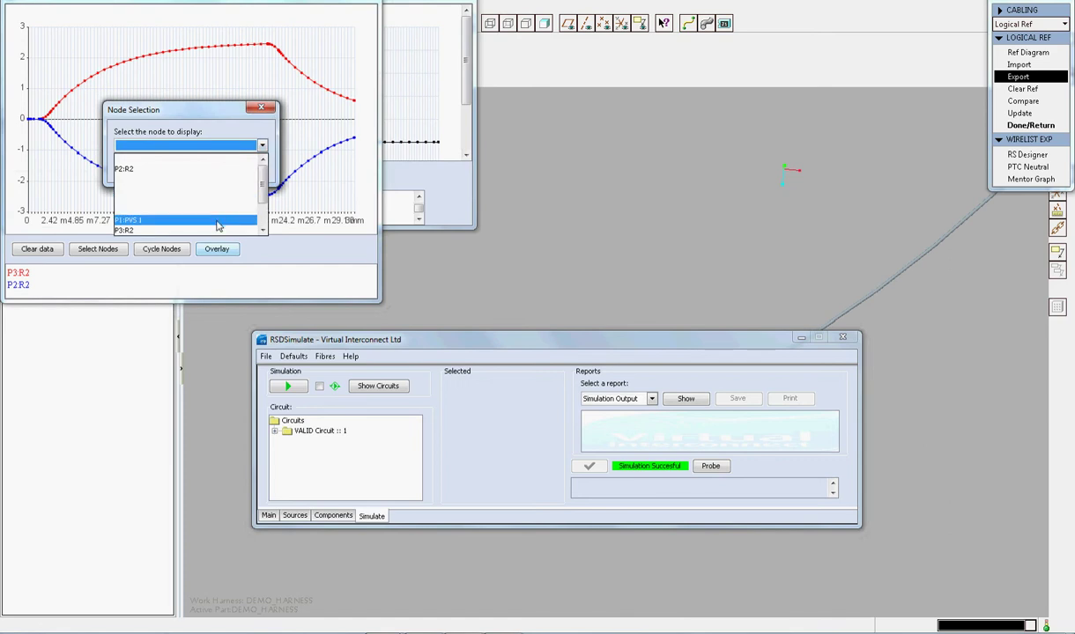
pyautogui.click(209, 215)
pyautogui.click(171, 166)
# Arrange the new and earlier waveform windows side by side to compare, then close them
pyautogui.moveTo(379, 301); pyautogui.dragTo(866, 291)
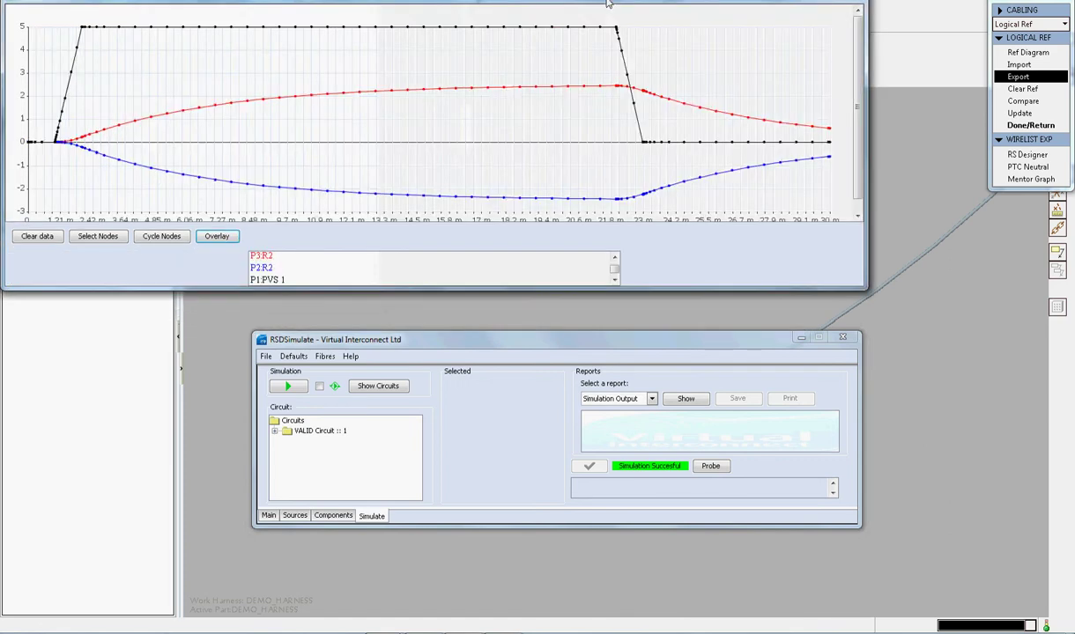
pyautogui.moveTo(603, 5); pyautogui.dragTo(612, 304)
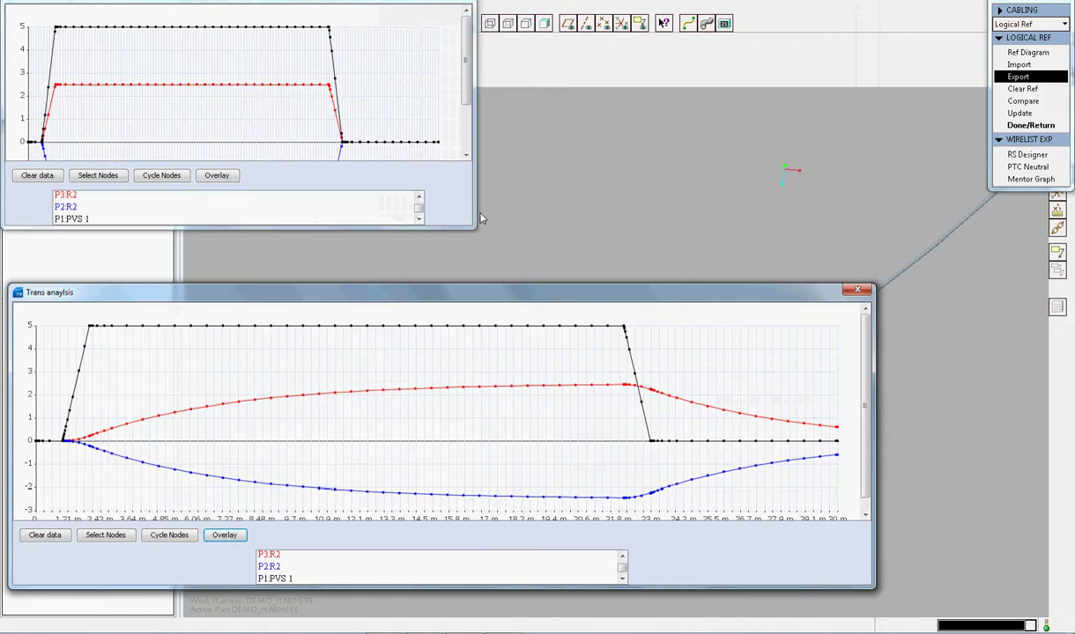
pyautogui.moveTo(474, 228); pyautogui.dragTo(871, 278)
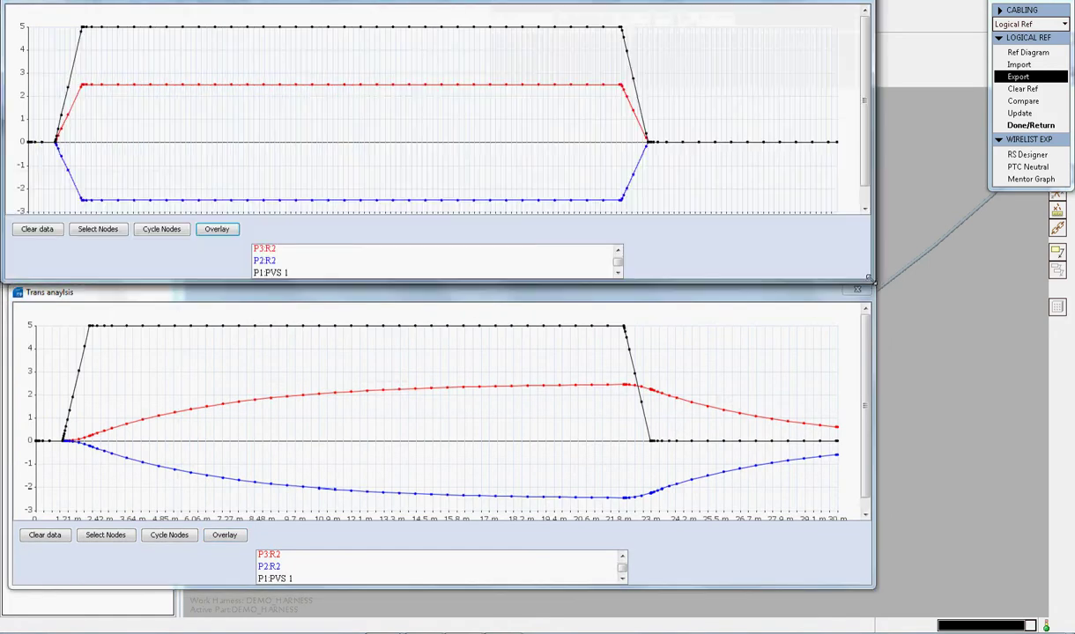
pyautogui.click(866, 292)
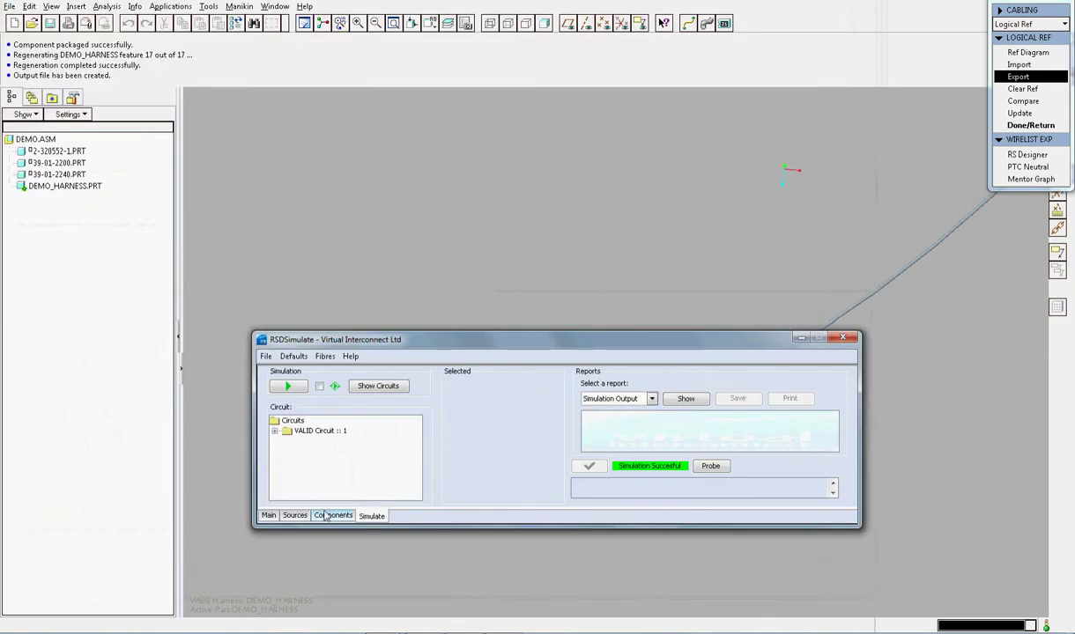
# Check Twisted_Pair_1's 1.008 m length and list Pro/ENGINEER cabling info showing 1008.5118
pyautogui.click(334, 516)
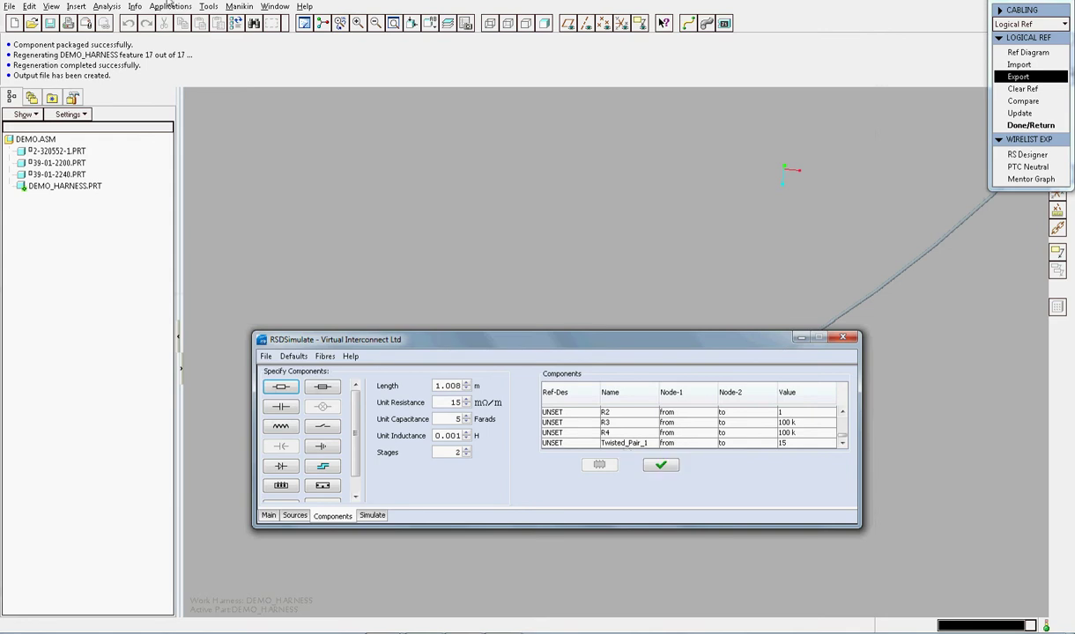
pyautogui.click(134, 6)
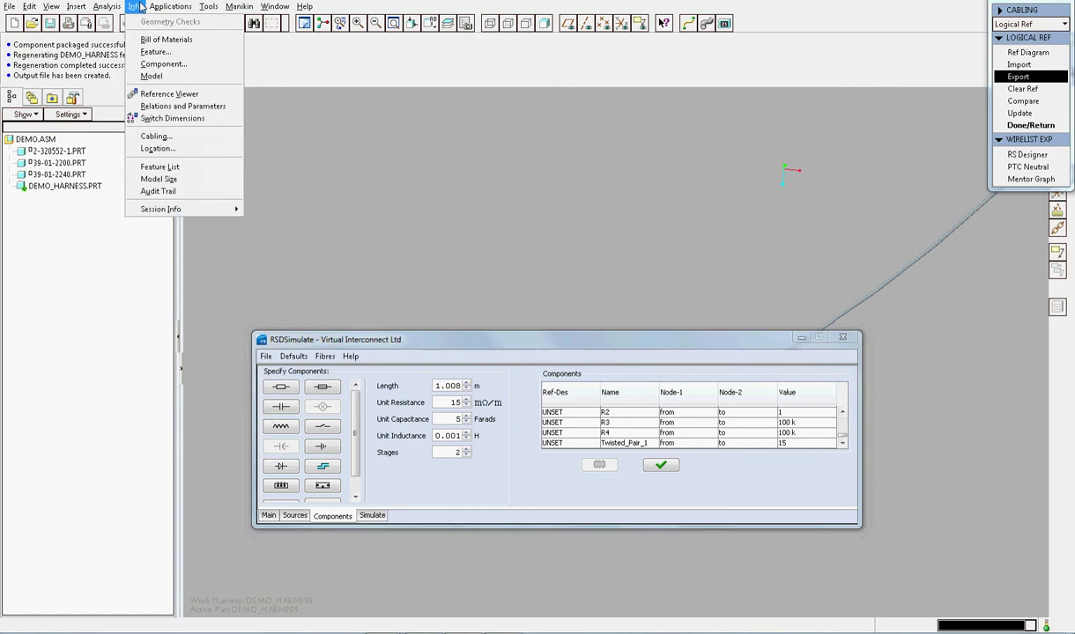
pyautogui.click(156, 136)
pyautogui.click(1003, 404)
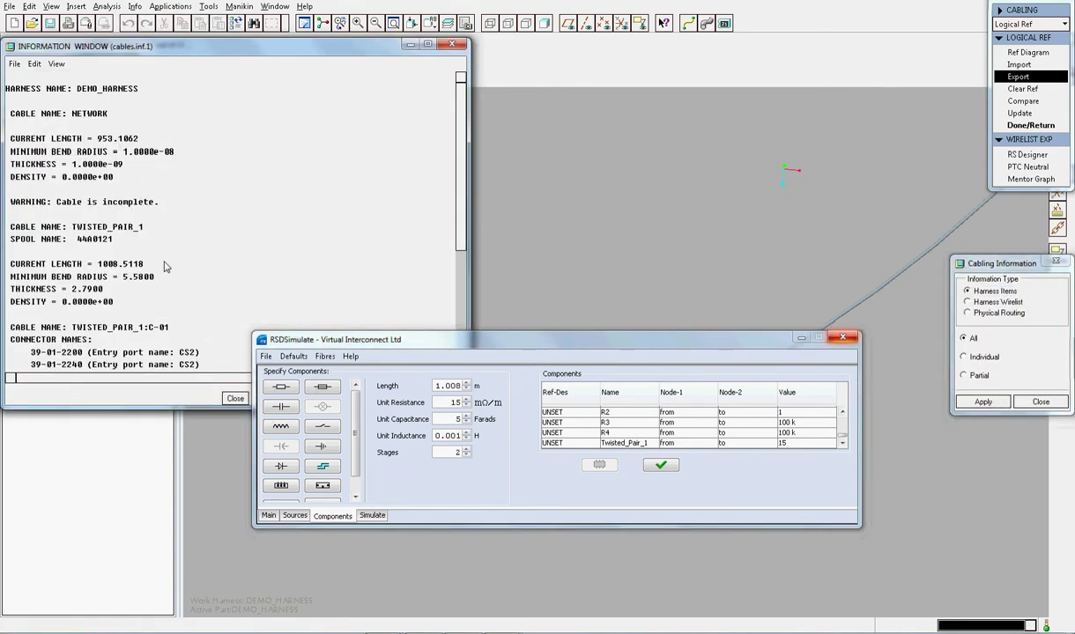